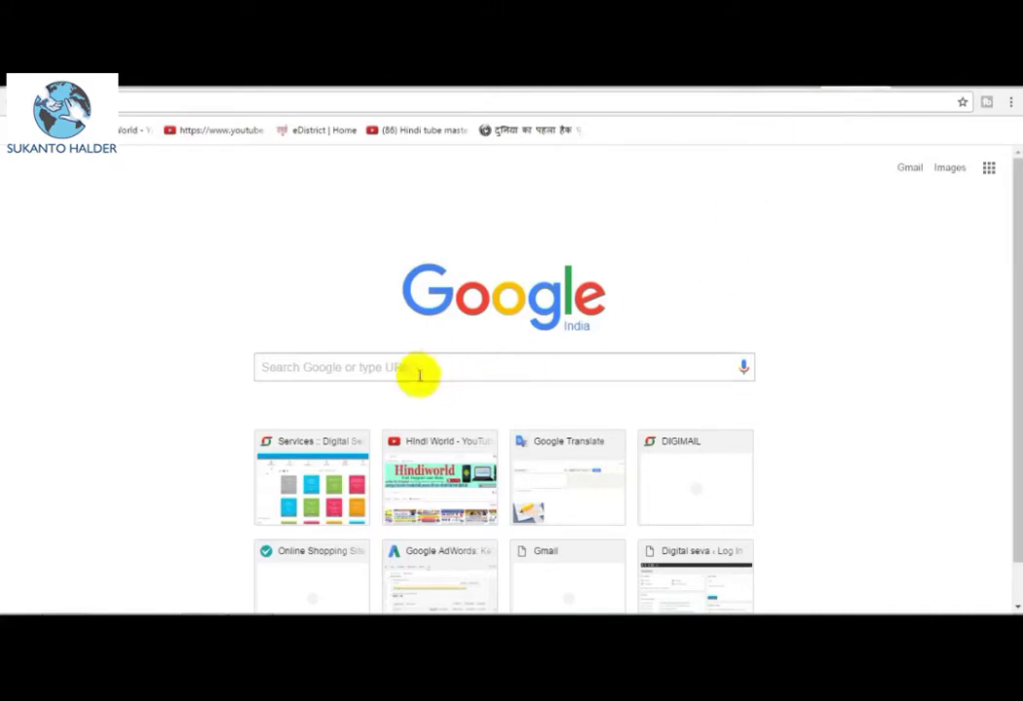
Google 'online sbi account' and open the SBI Online Account Application - State Bank of India result.
click(406, 366)
text(s)
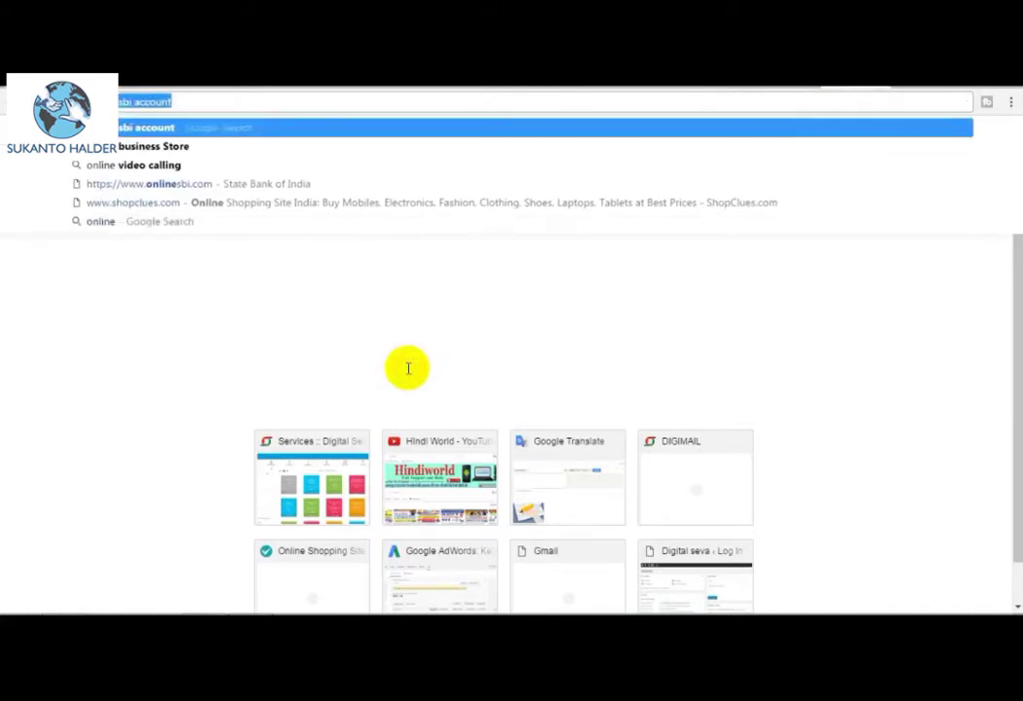
text( sbi)
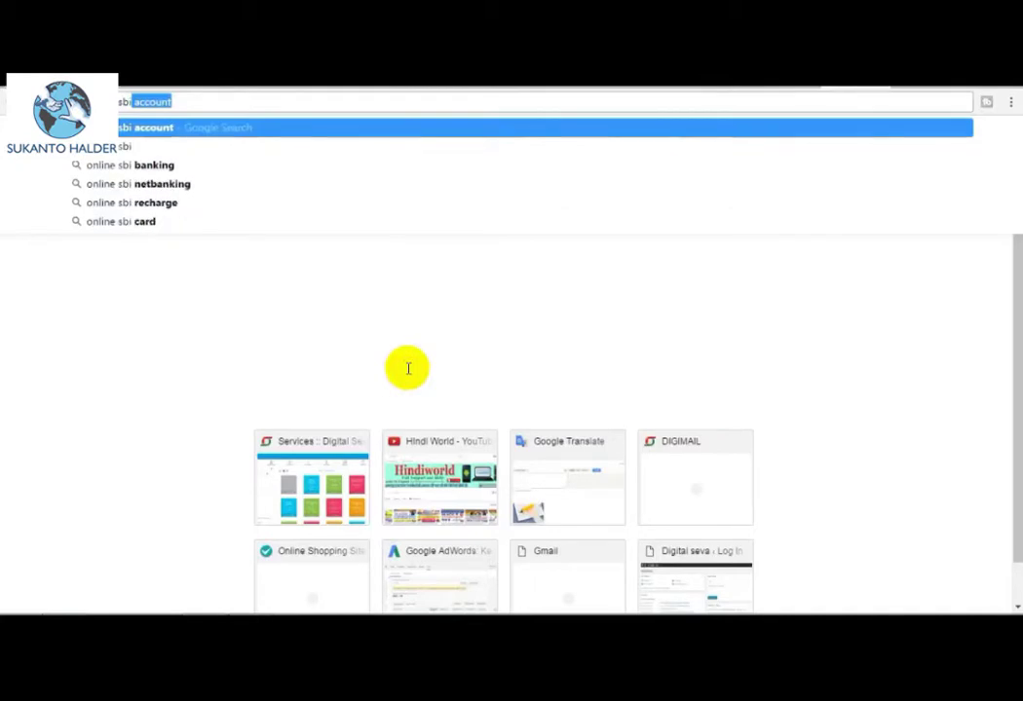
key(Return)
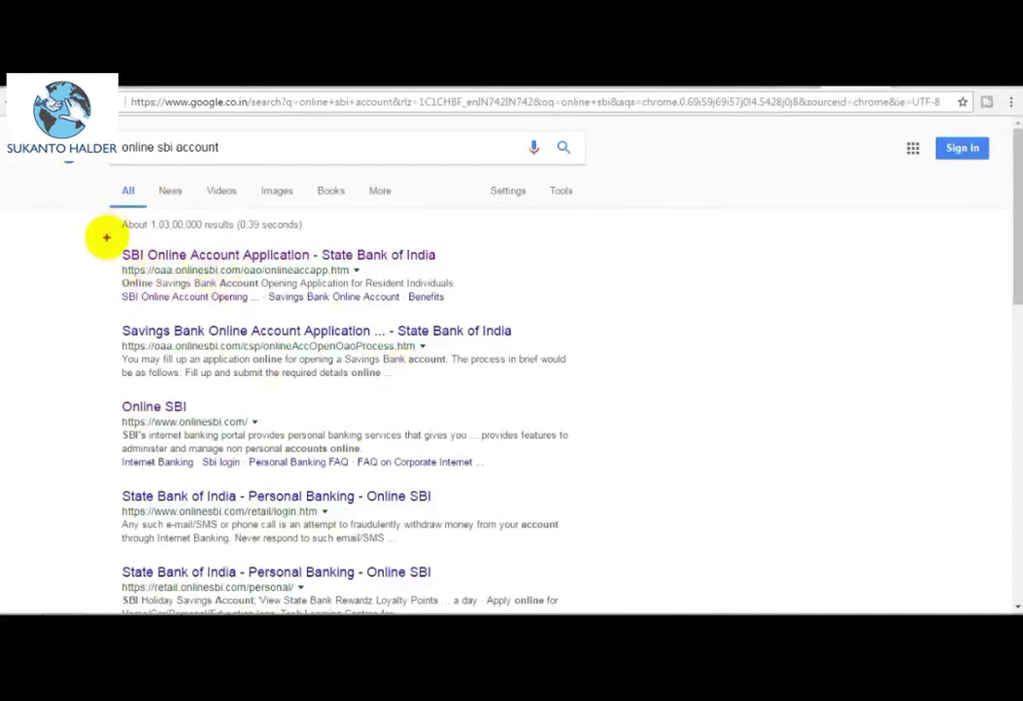
drag(106, 238, 490, 319)
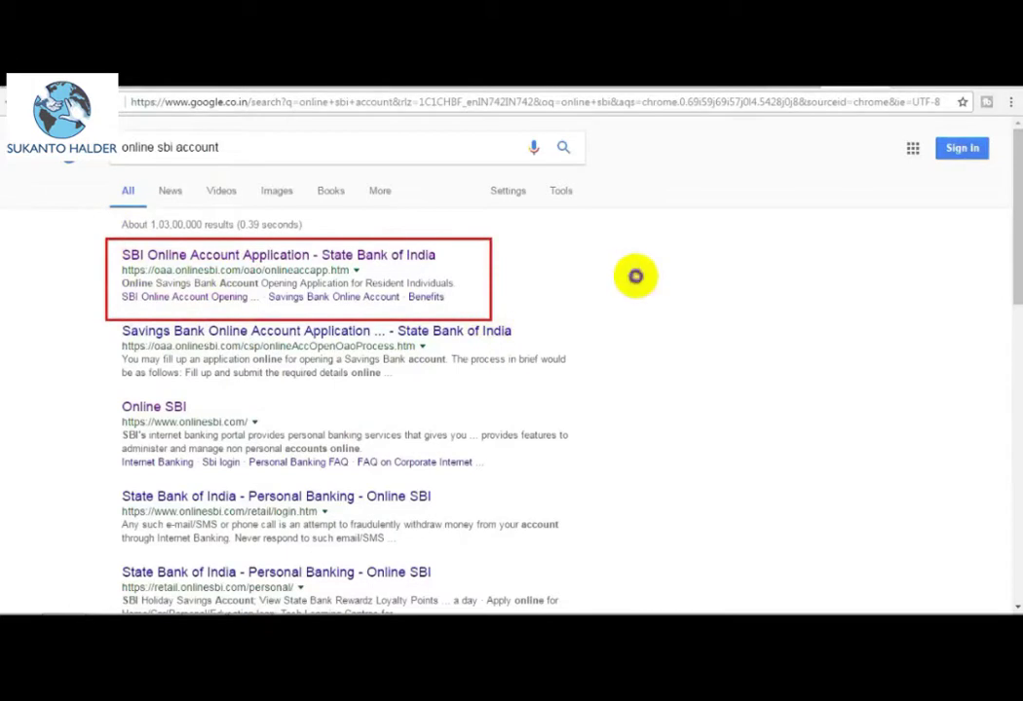
click(328, 253)
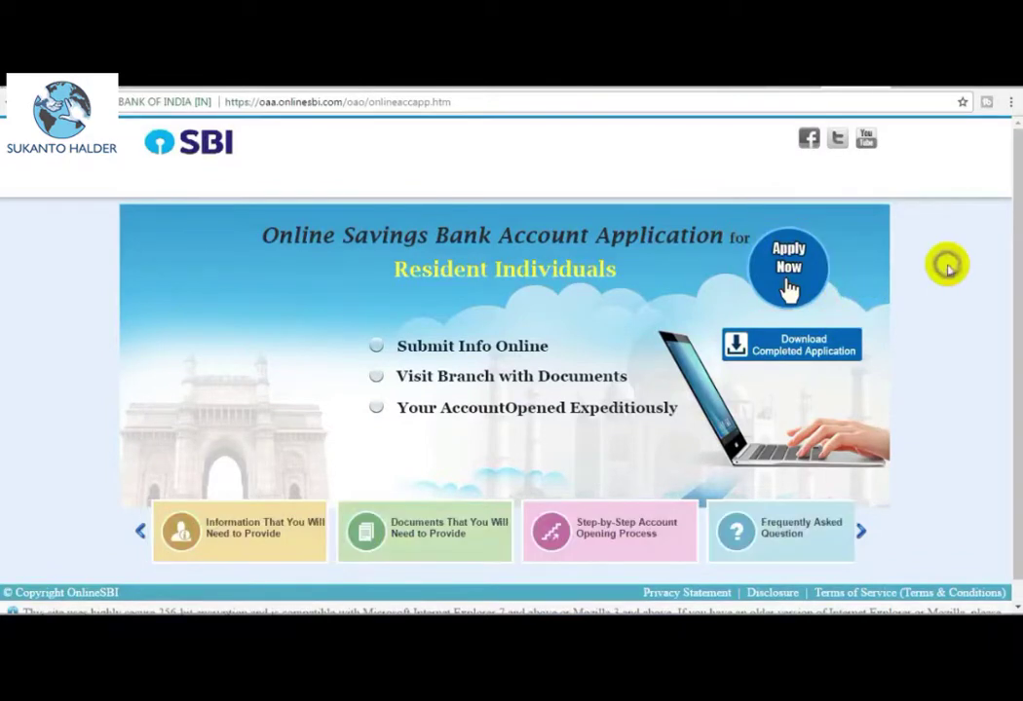
Choose Apply Now, then Start New under the Customer Information Section.
click(789, 281)
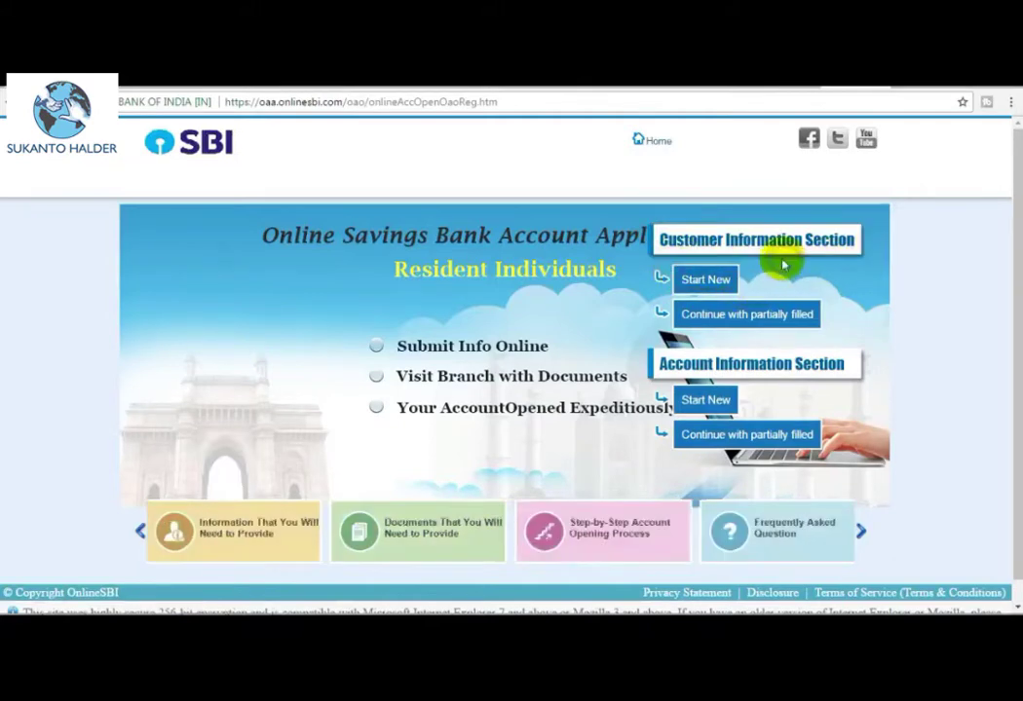
click(715, 280)
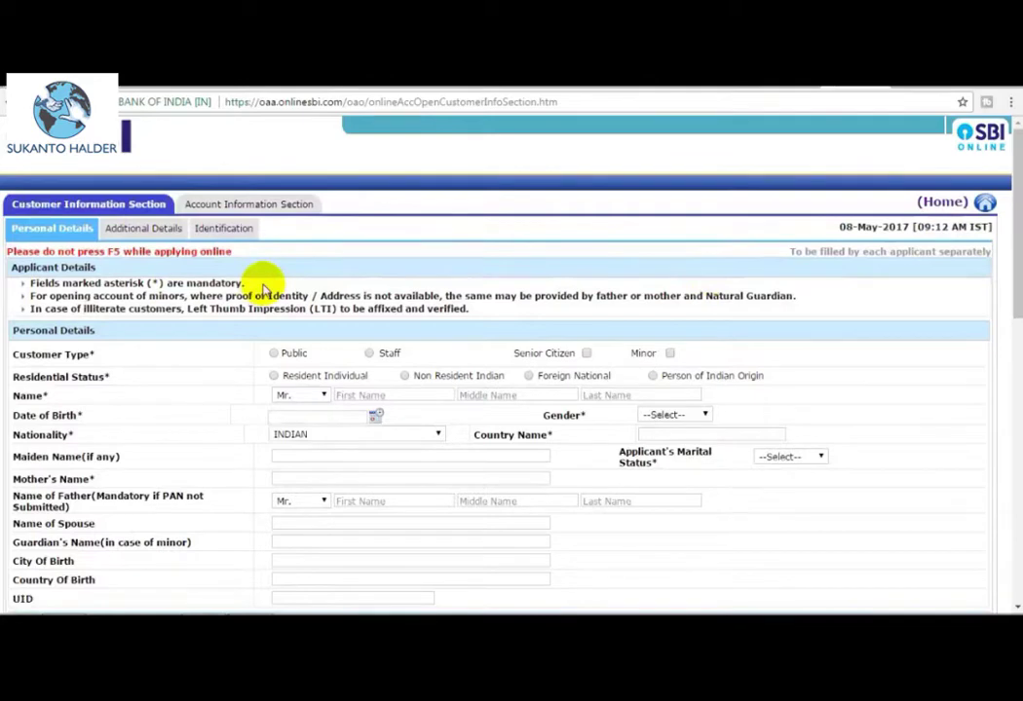
scroll(507, 389, down, 1)
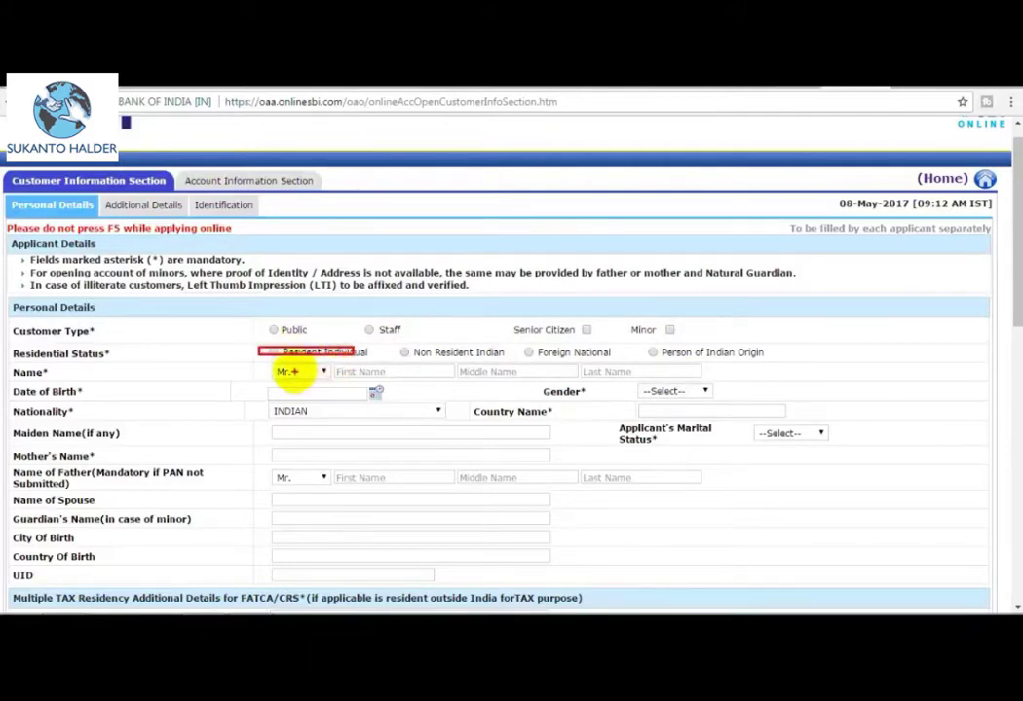
right_click(458, 373)
click(632, 188)
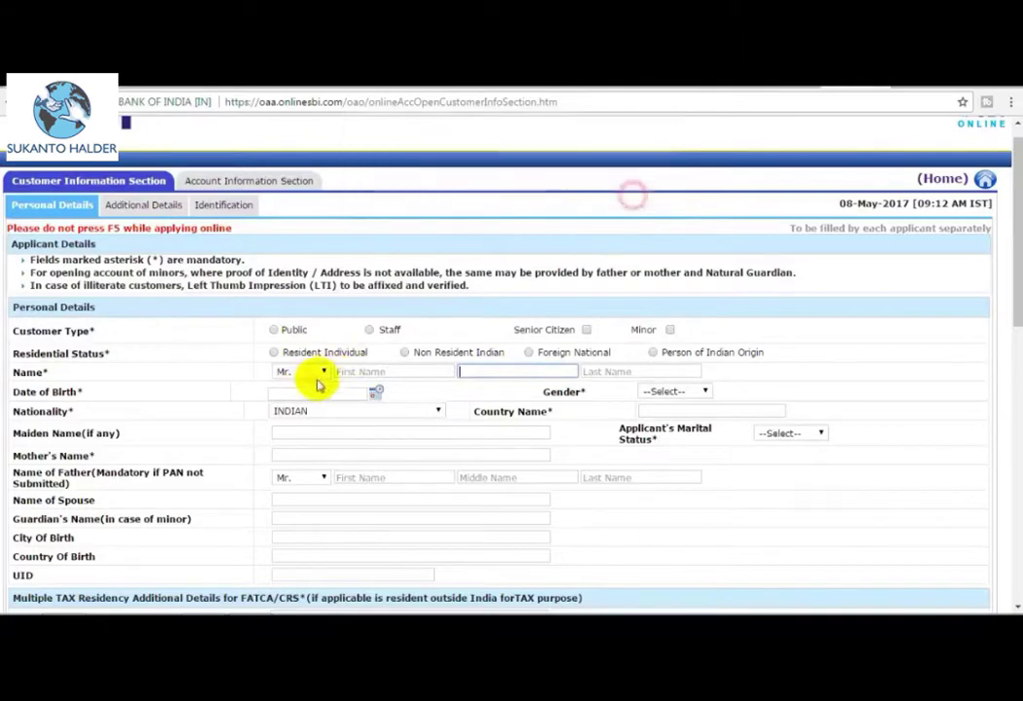
click(320, 374)
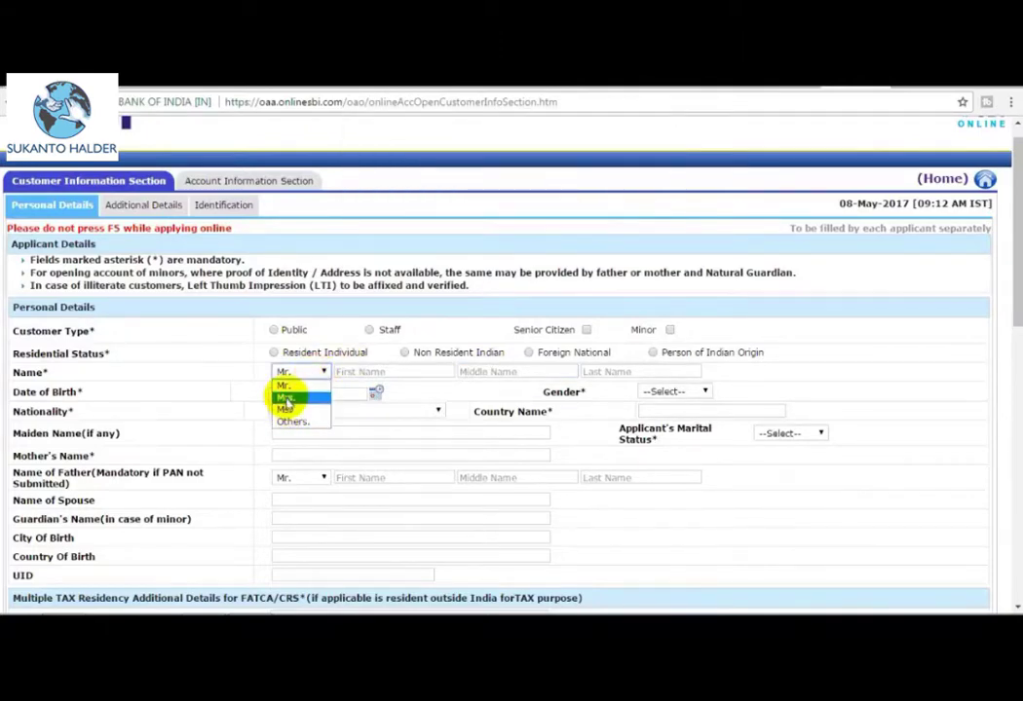
click(282, 387)
click(388, 371)
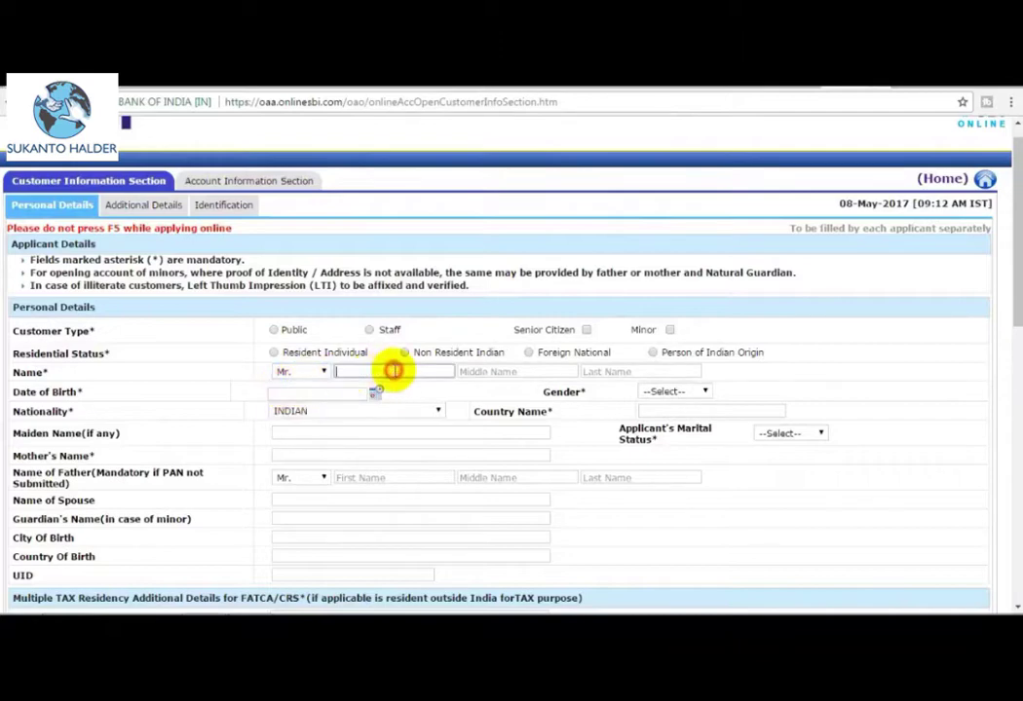
click(505, 372)
click(595, 372)
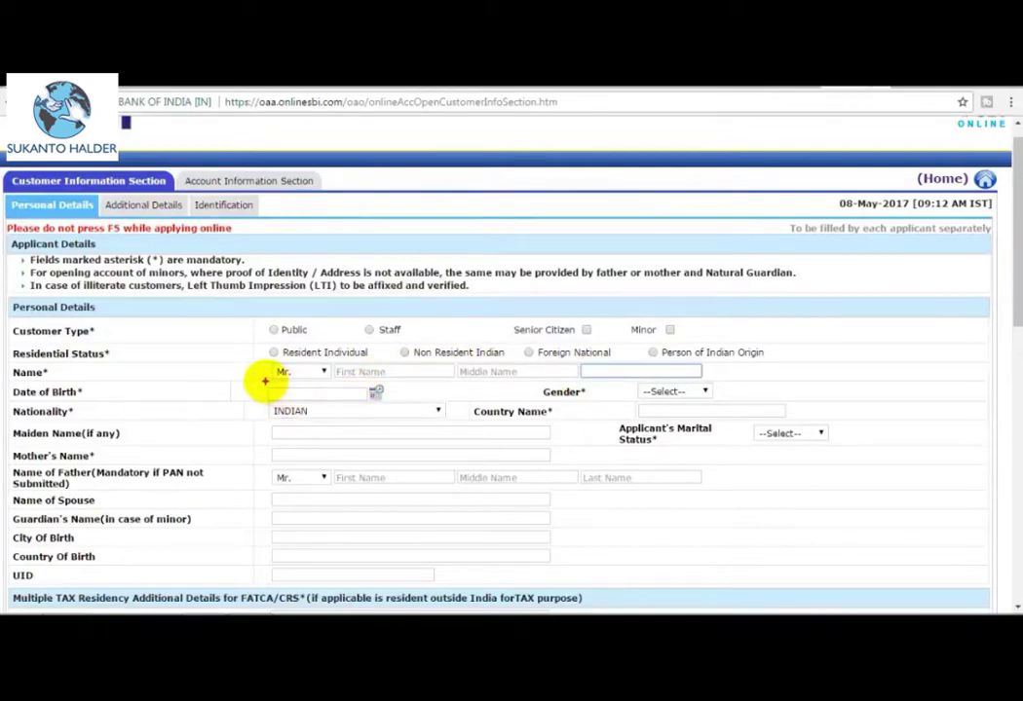
click(276, 391)
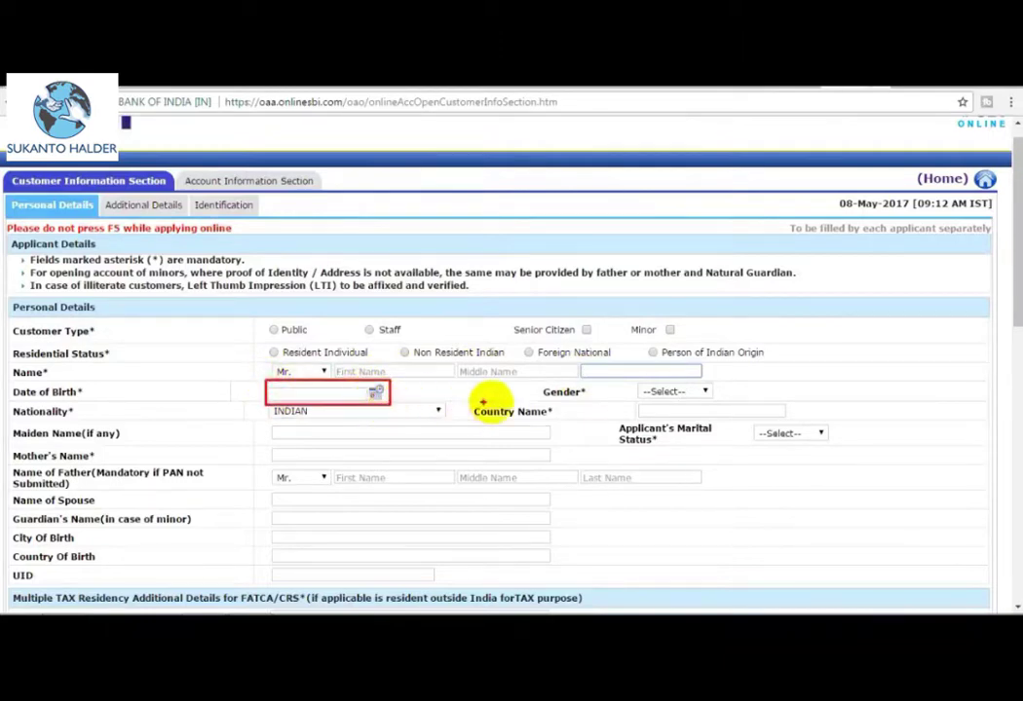
click(635, 391)
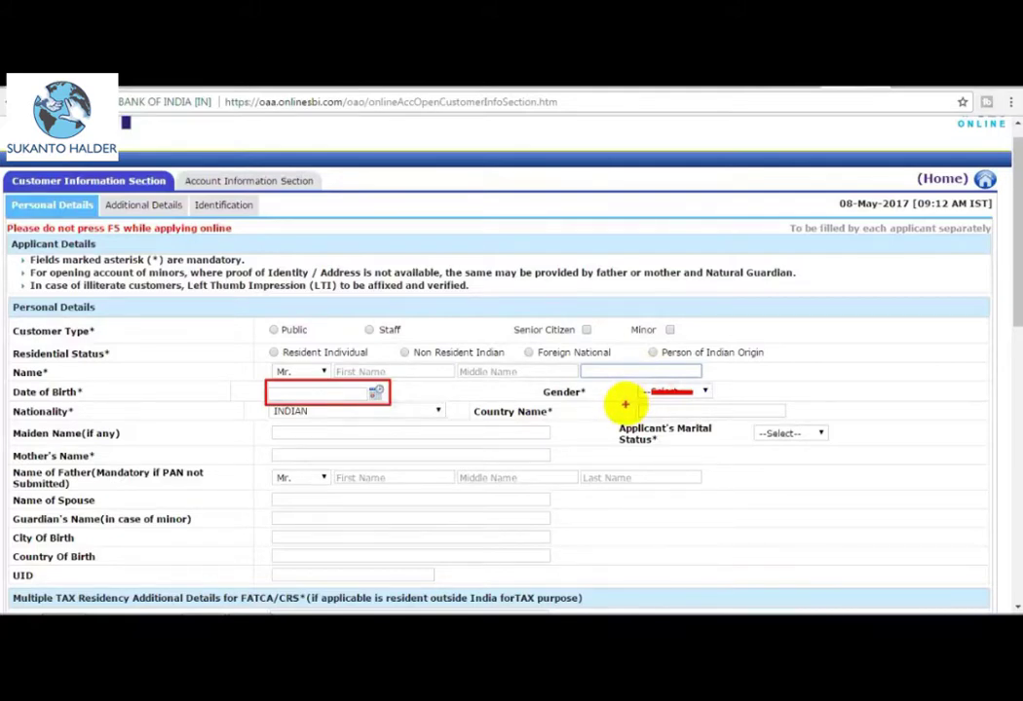
scroll(625, 404, down, 2)
click(293, 267)
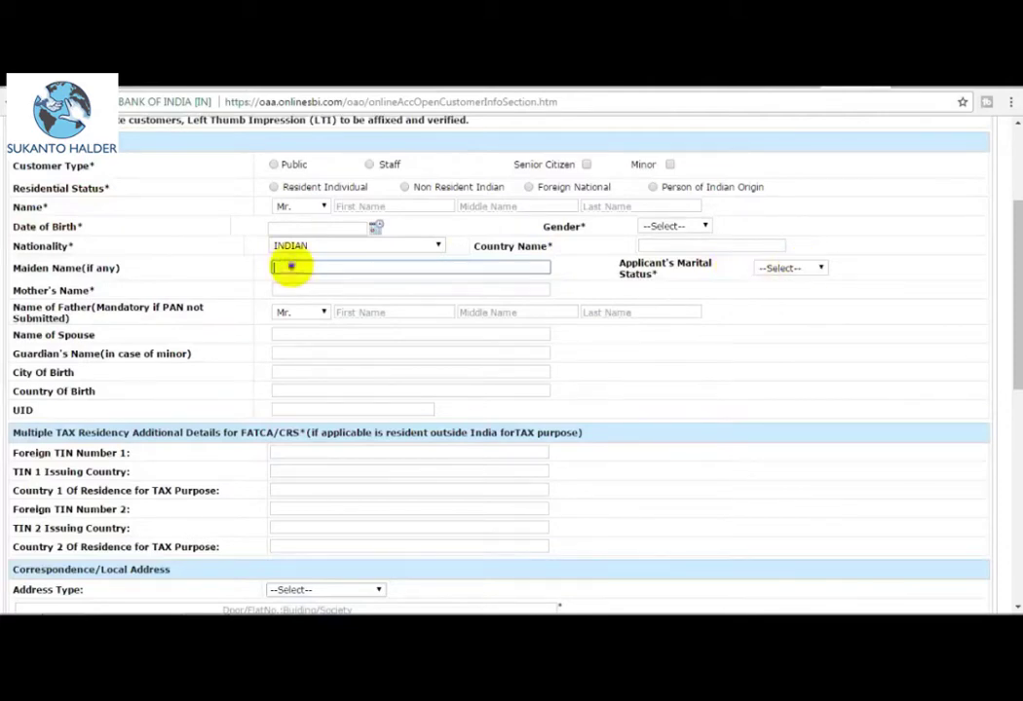
click(822, 266)
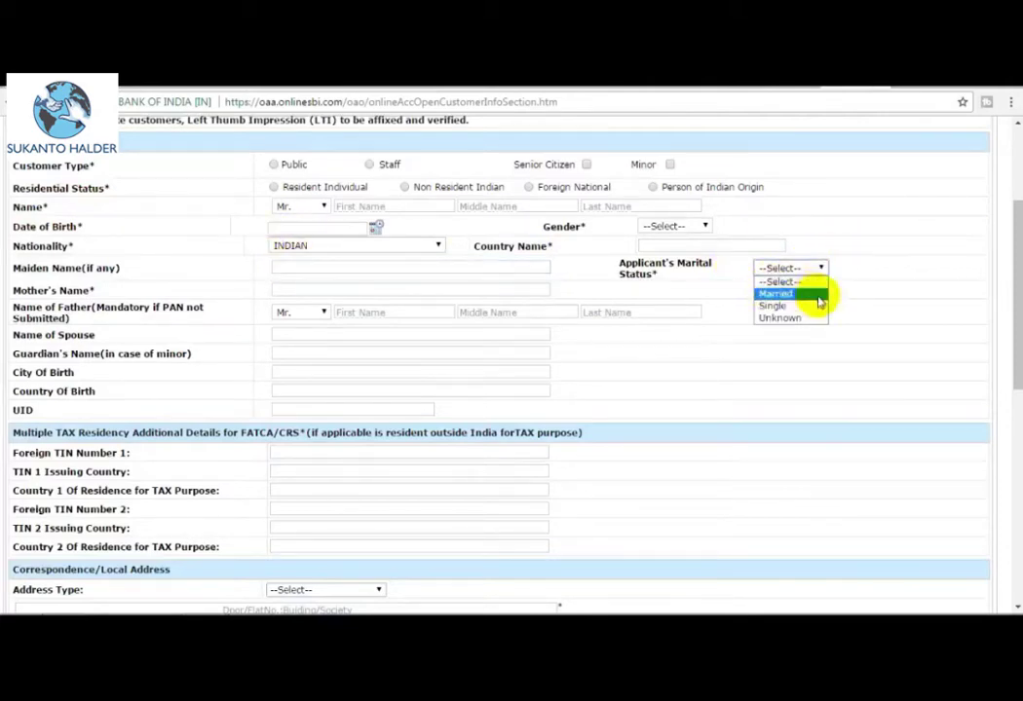
click(882, 266)
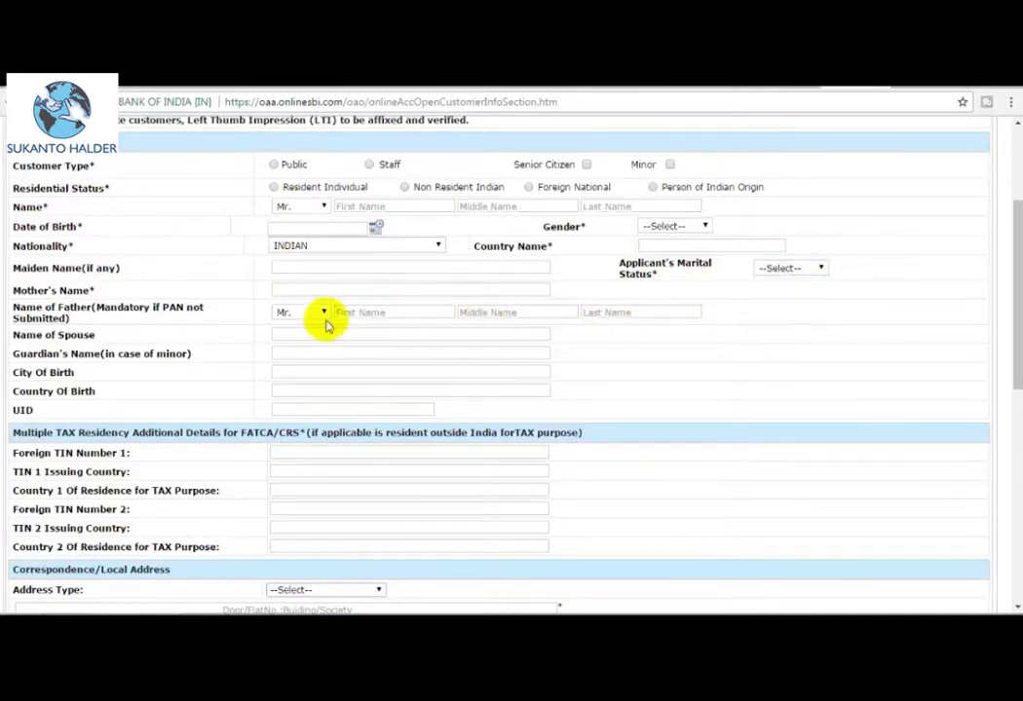
scroll(299, 323, down, 1)
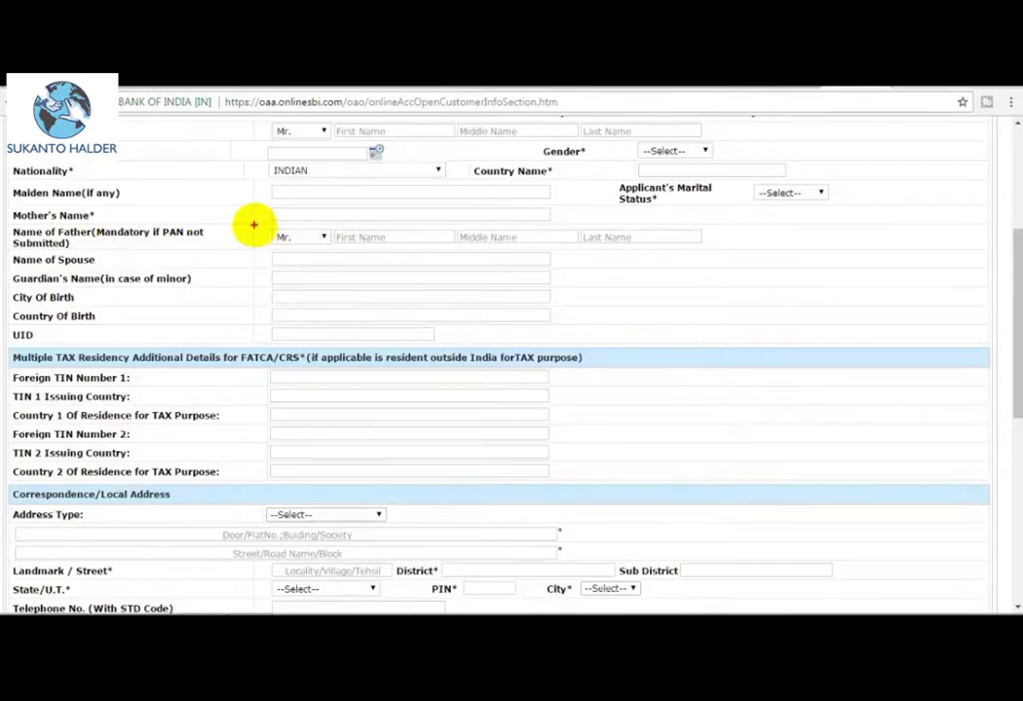
mouse_move(253, 225)
mouse_down()
mouse_move(379, 253)
mouse_move(559, 232)
mouse_move(712, 247)
mouse_up()
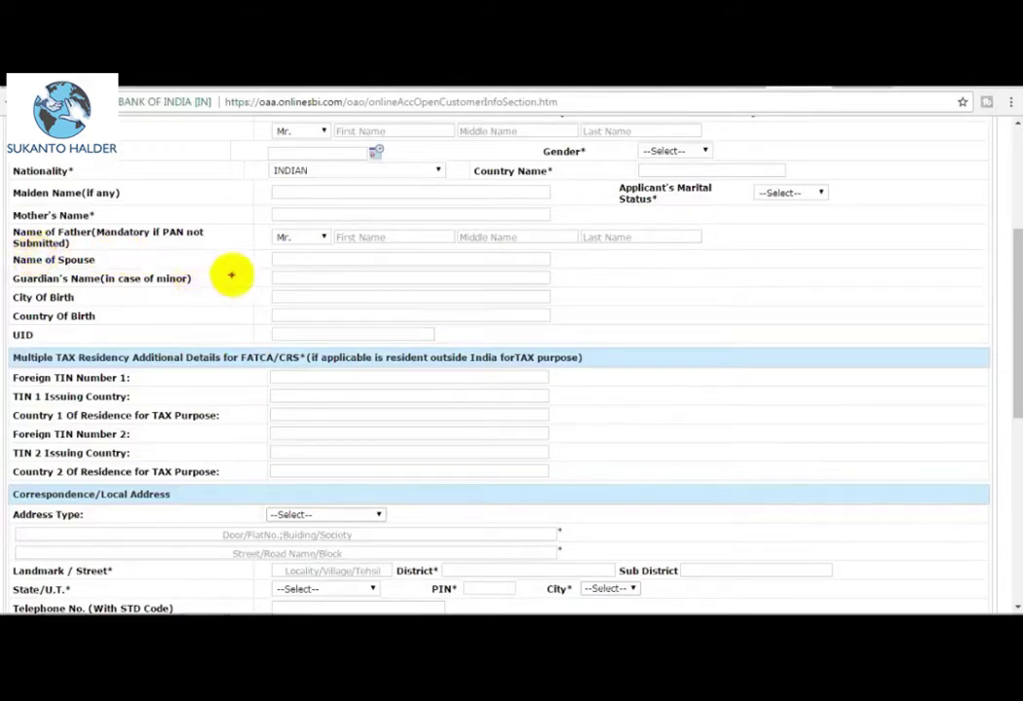
drag(262, 255, 555, 269)
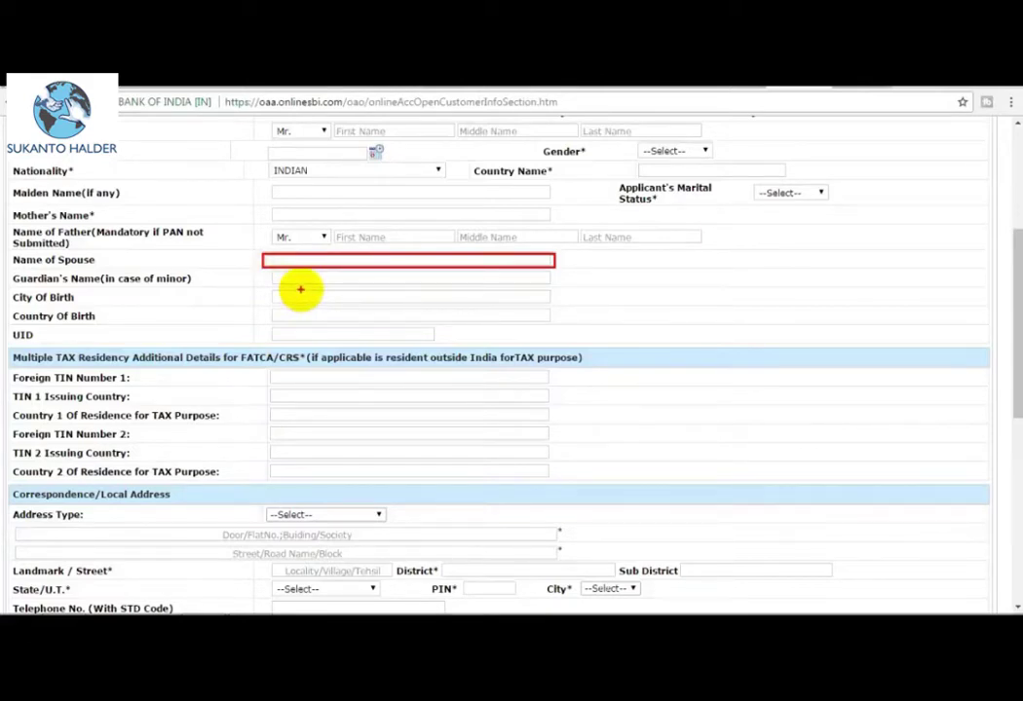
mouse_move(271, 290)
mouse_down()
mouse_move(398, 304)
mouse_move(474, 296)
mouse_up()
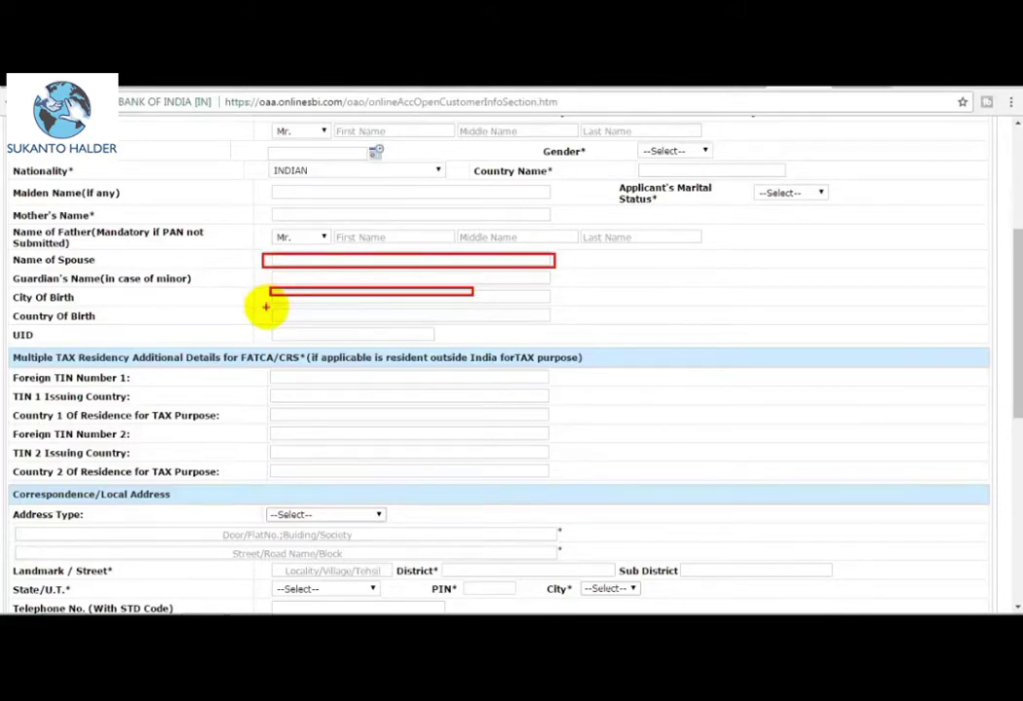
drag(269, 309, 389, 327)
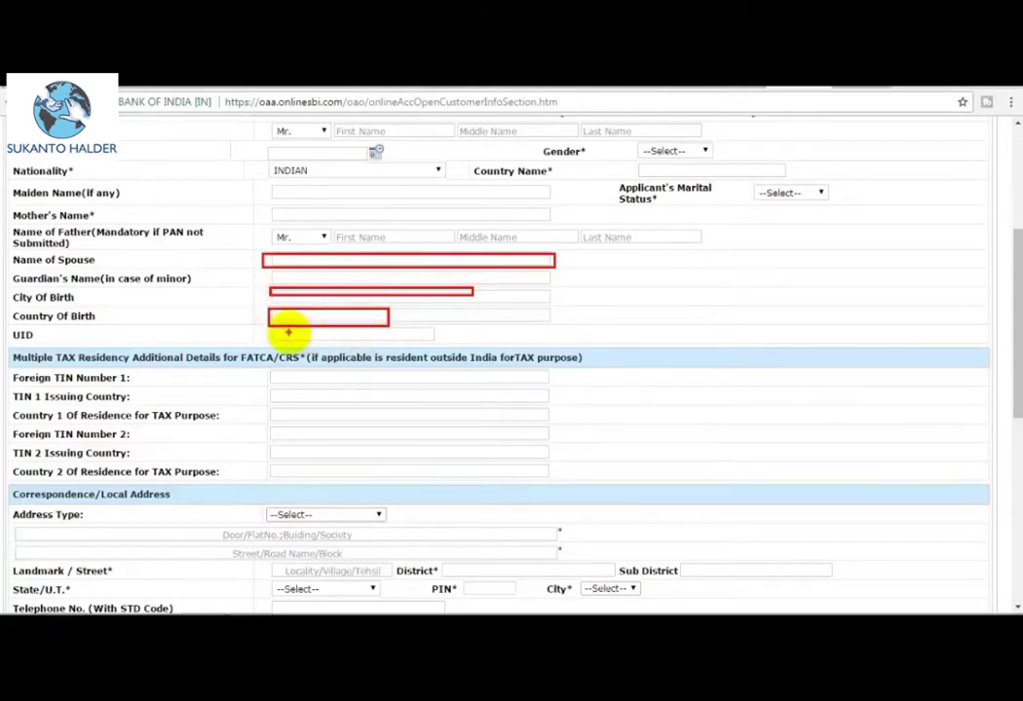
drag(270, 327, 422, 346)
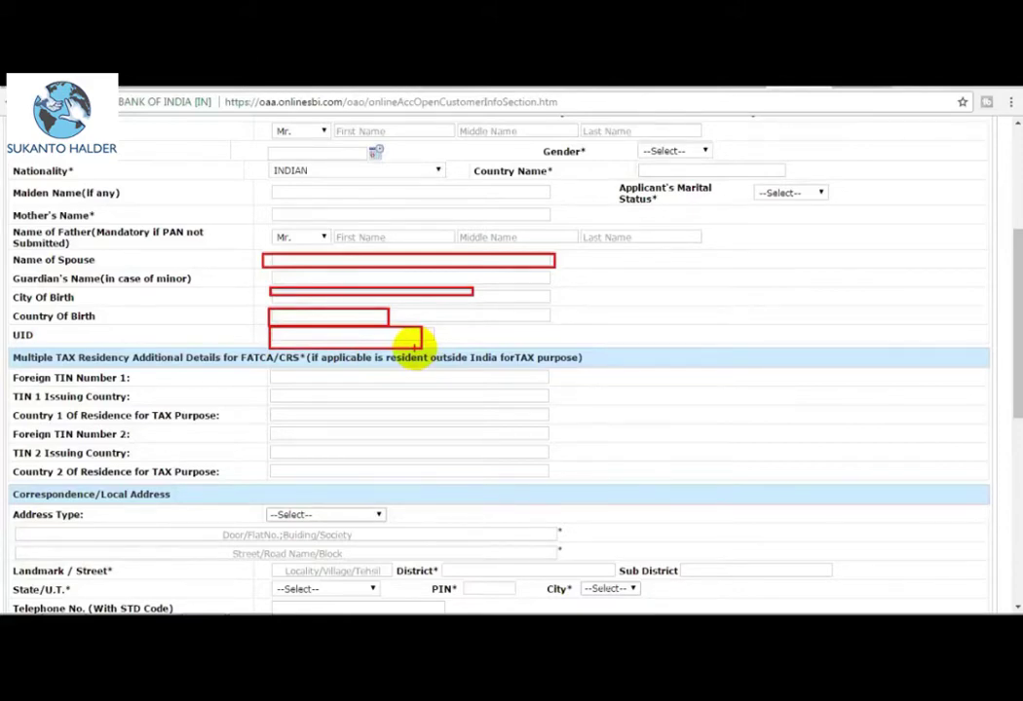
scroll(347, 212, down, 3)
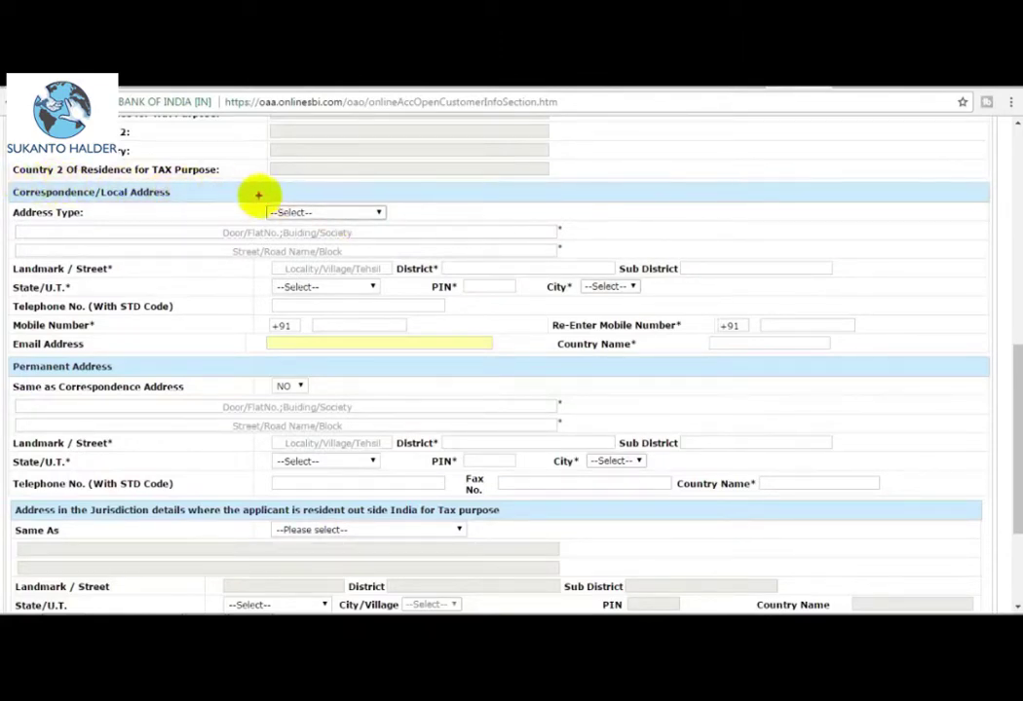
click(343, 211)
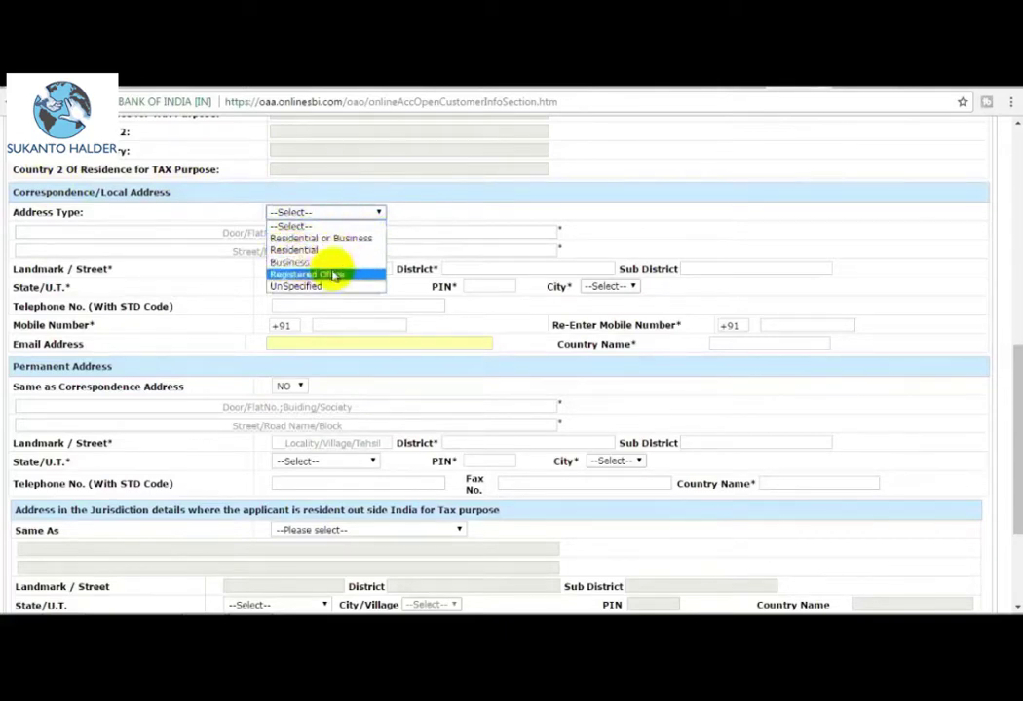
click(422, 231)
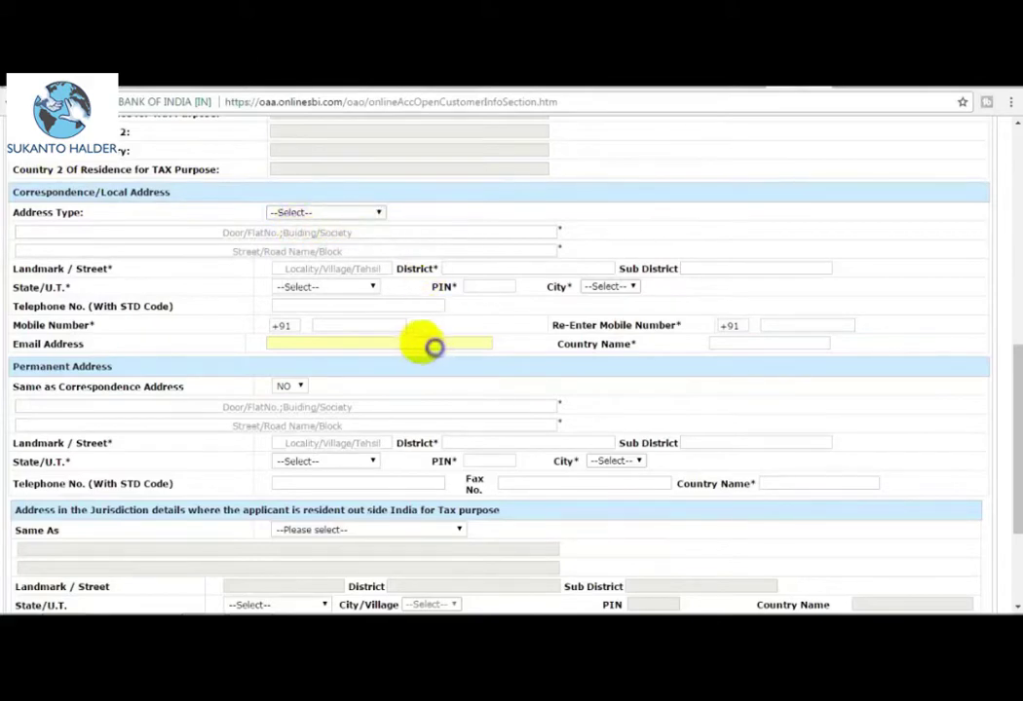
click(341, 213)
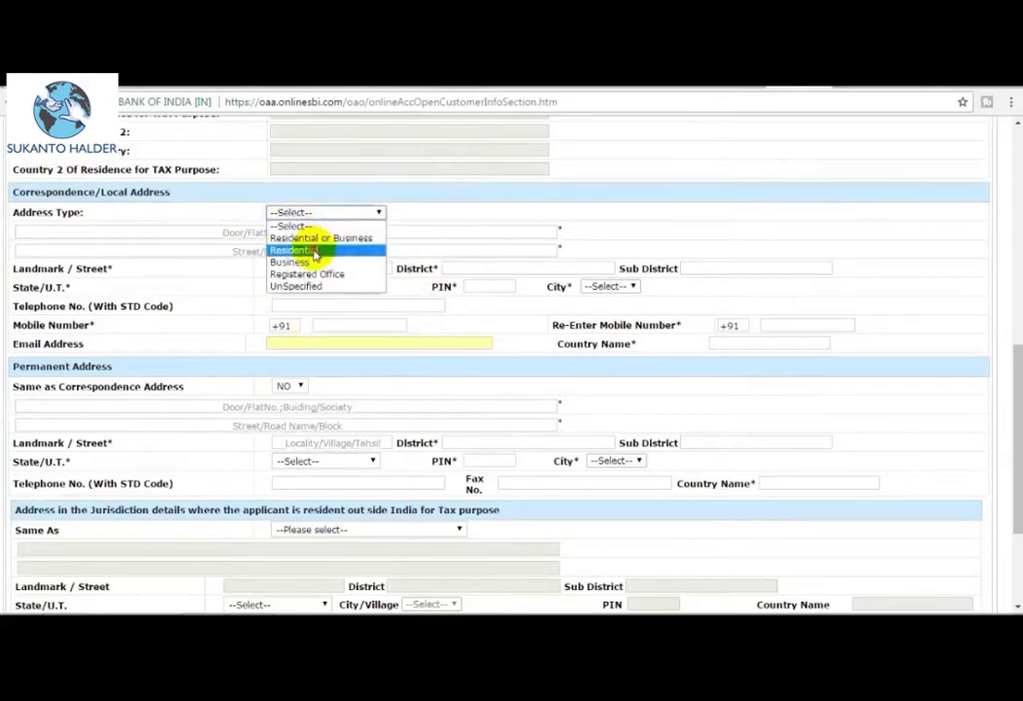
click(315, 252)
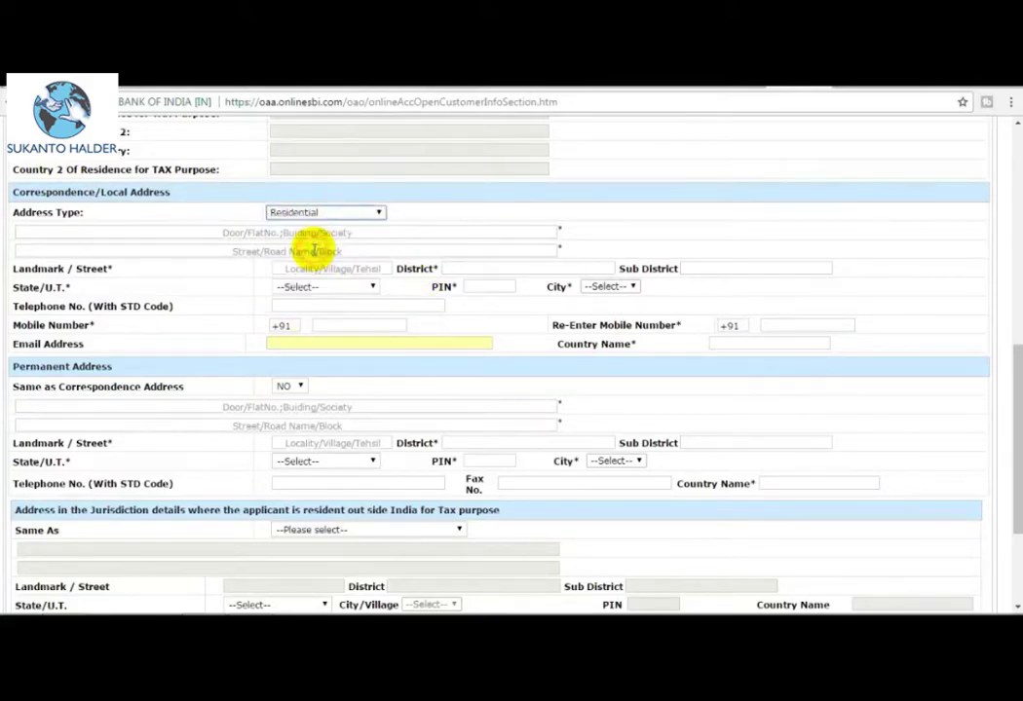
click(276, 232)
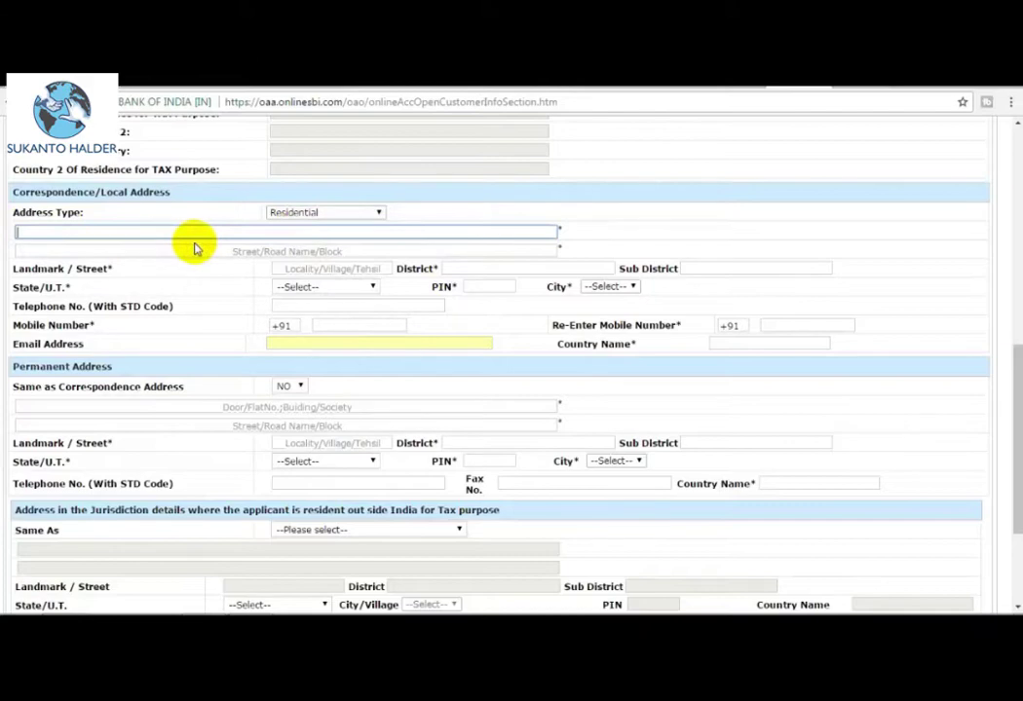
click(308, 268)
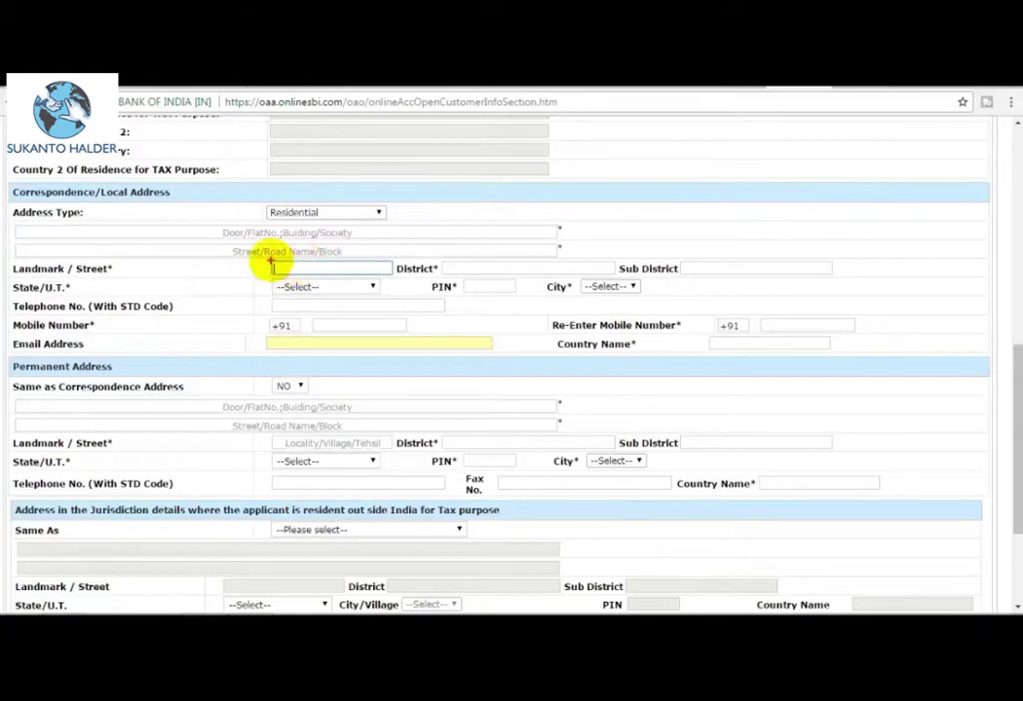
drag(258, 258, 361, 272)
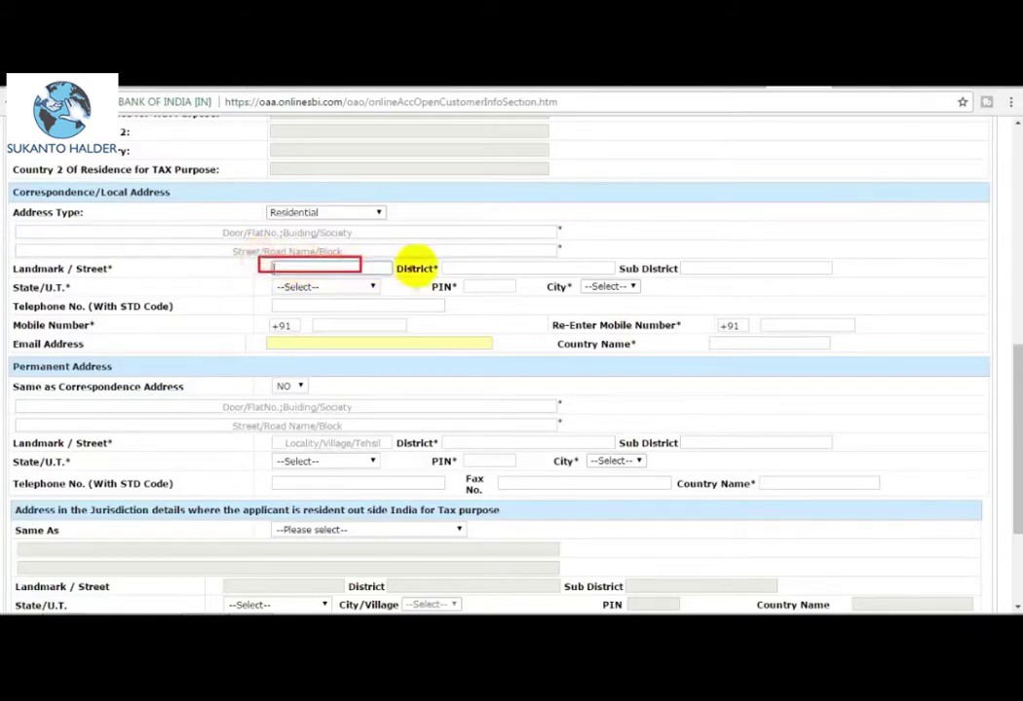
drag(440, 262, 602, 275)
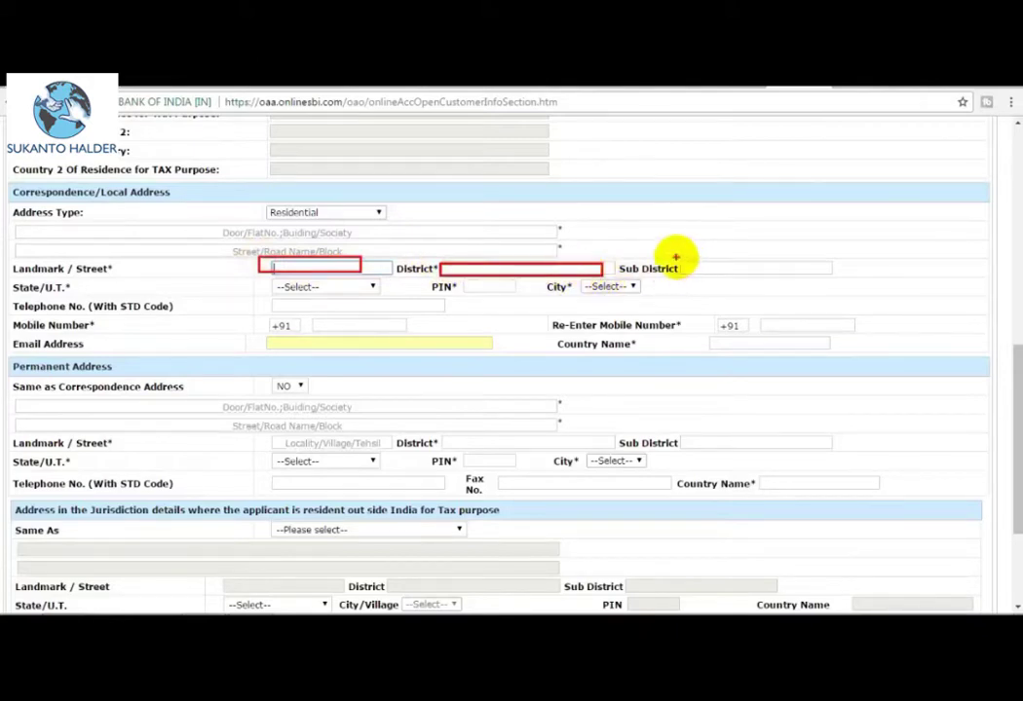
drag(675, 259, 835, 278)
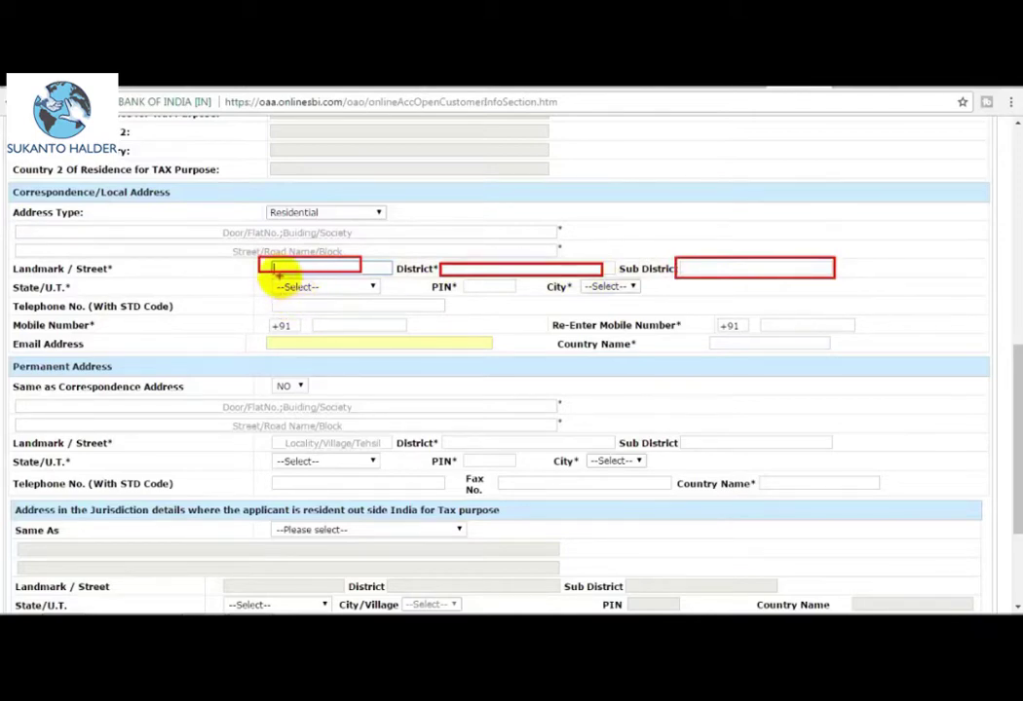
drag(272, 278, 395, 292)
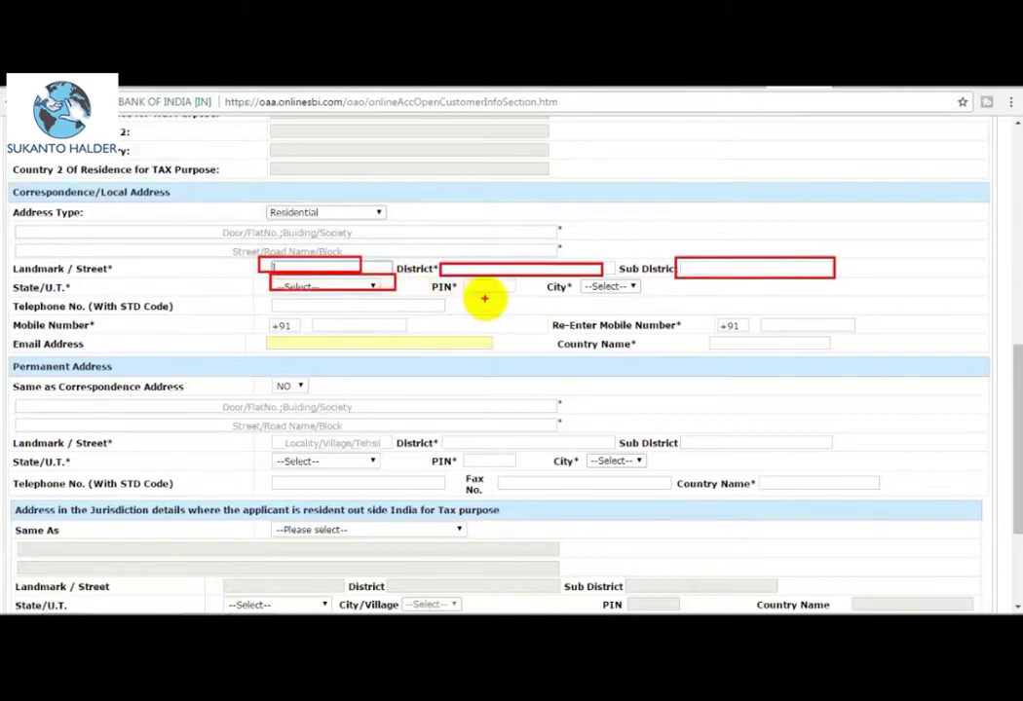
mouse_move(466, 281)
mouse_down()
mouse_move(522, 294)
mouse_move(585, 283)
mouse_move(643, 293)
mouse_up()
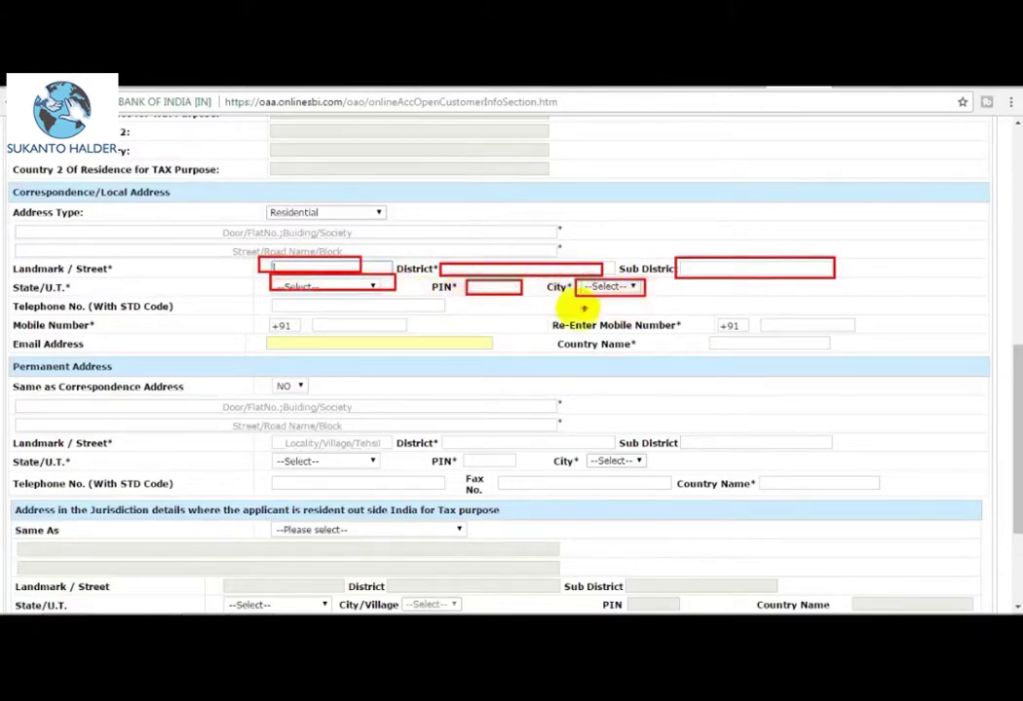
drag(308, 318, 400, 329)
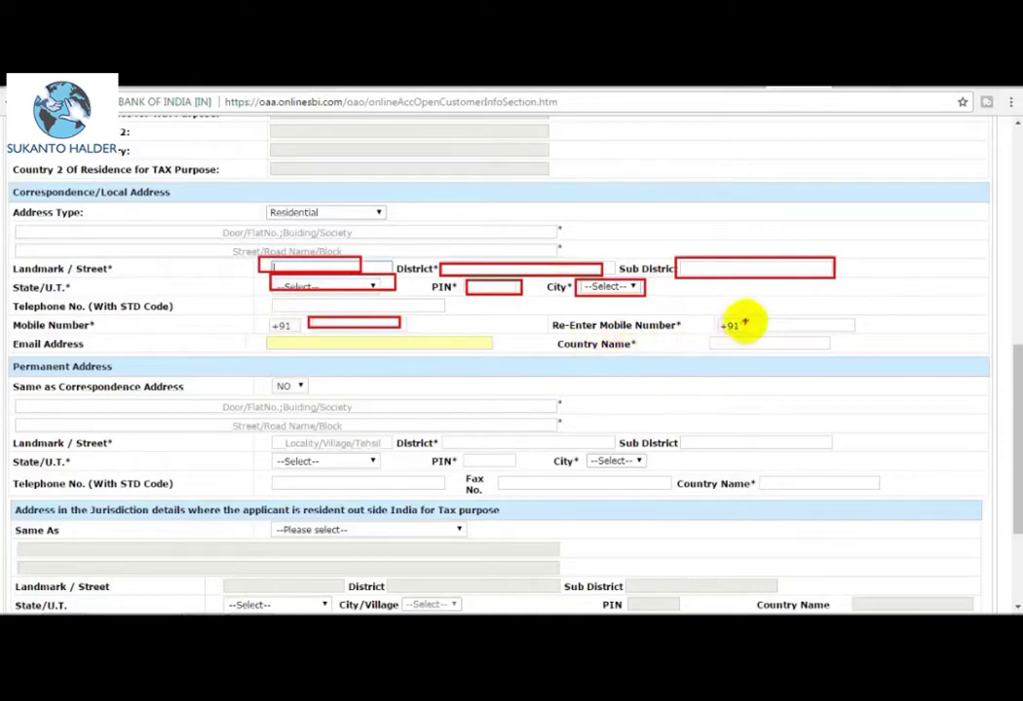
click(850, 327)
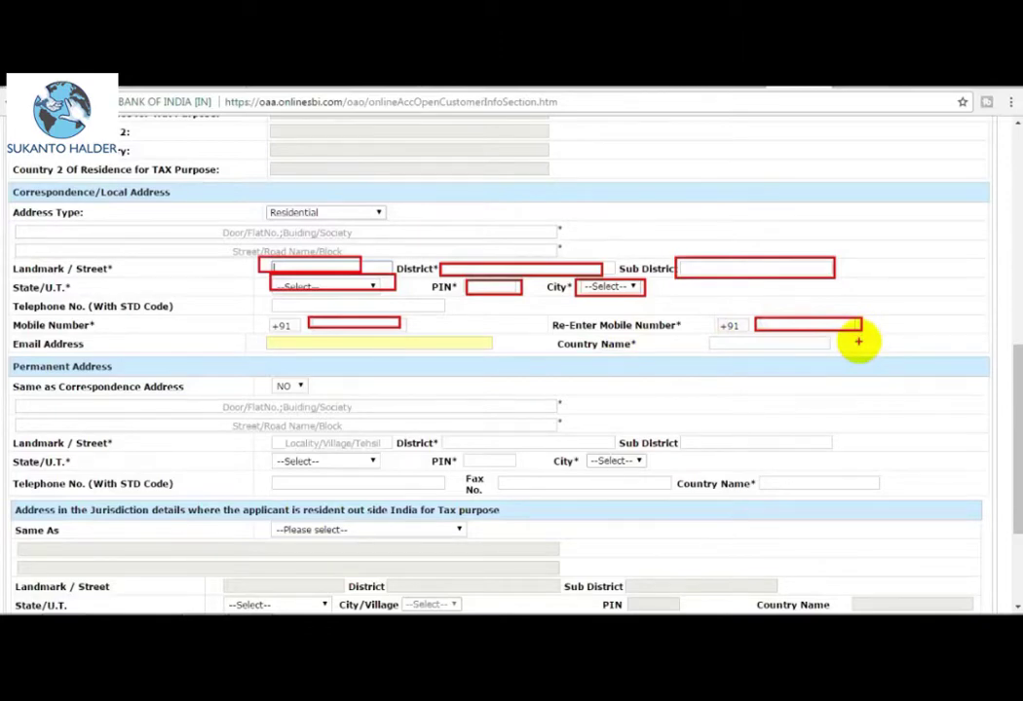
scroll(321, 312, down, 1)
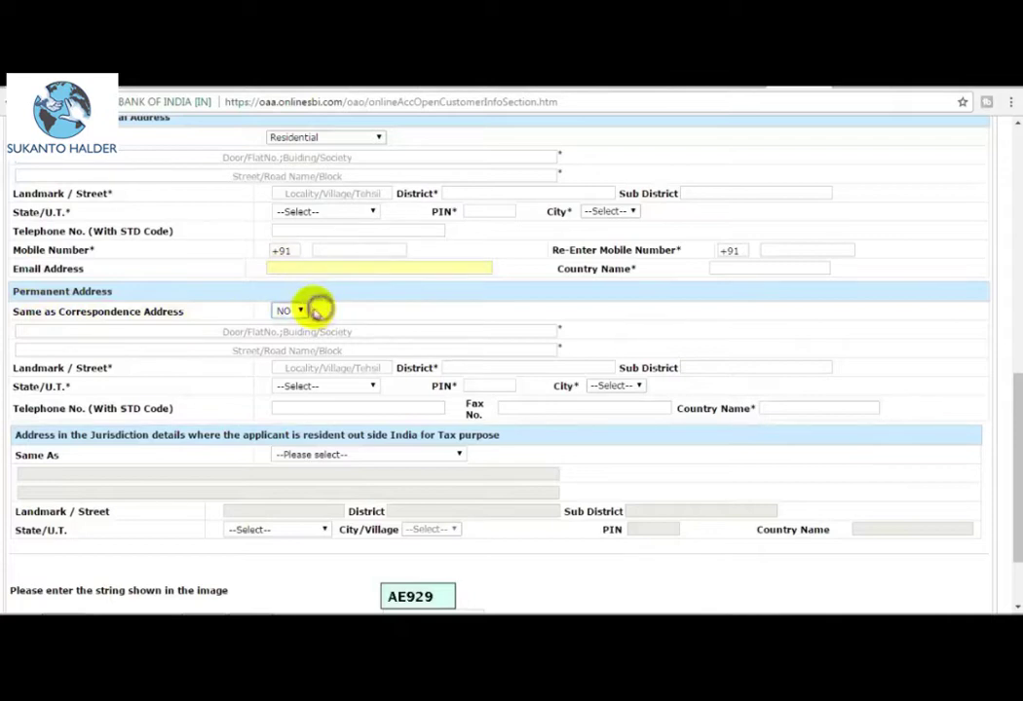
click(287, 311)
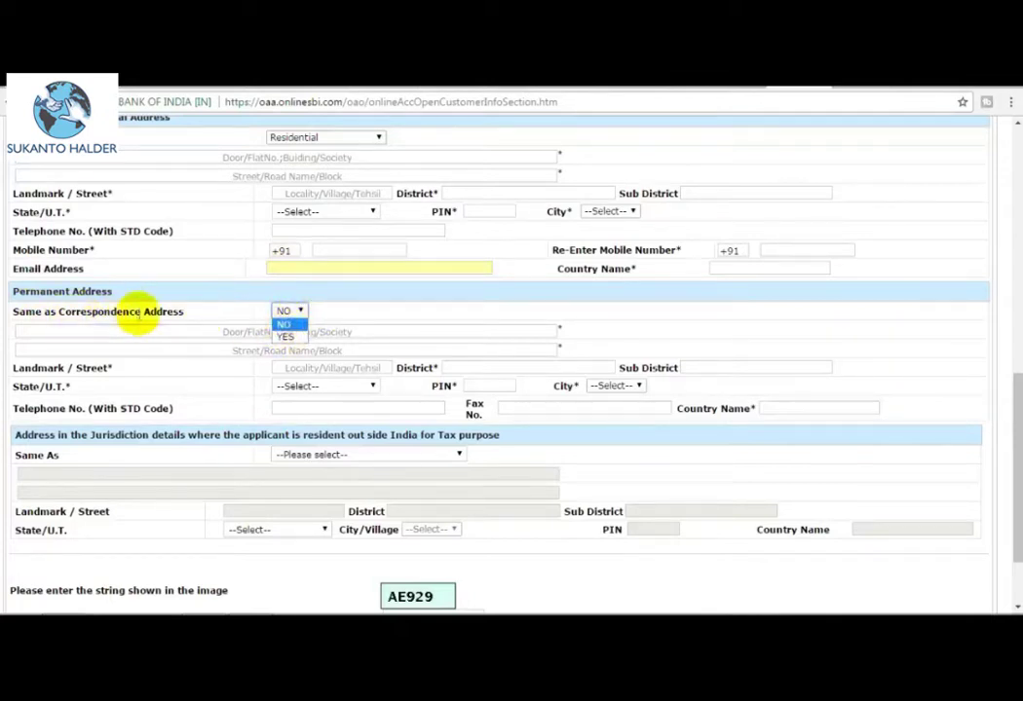
click(286, 336)
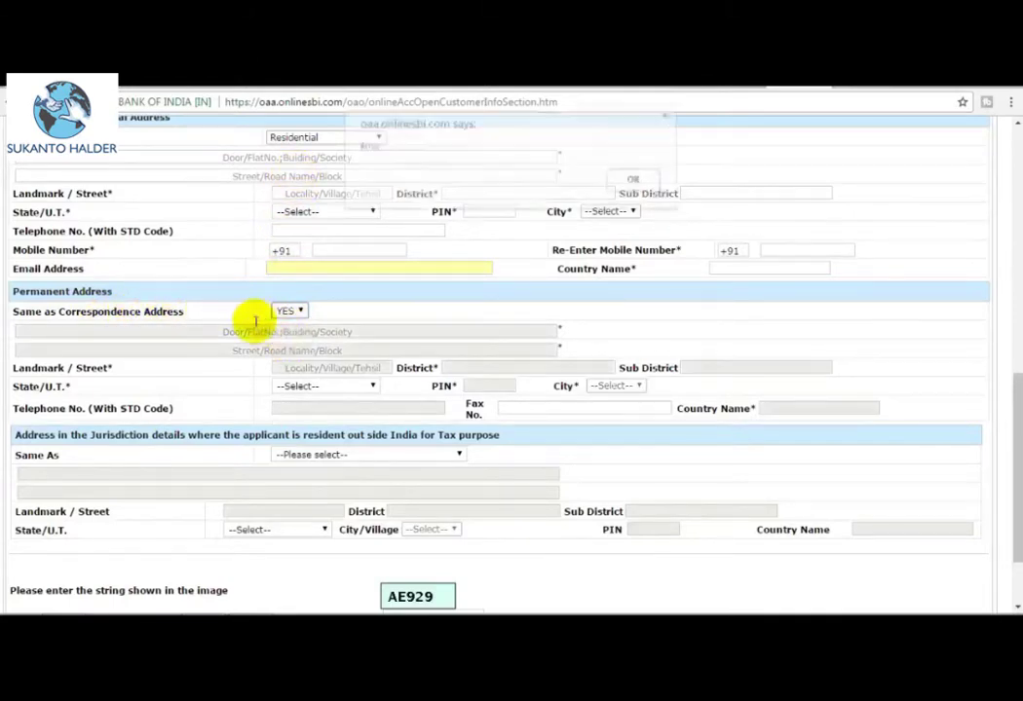
click(640, 200)
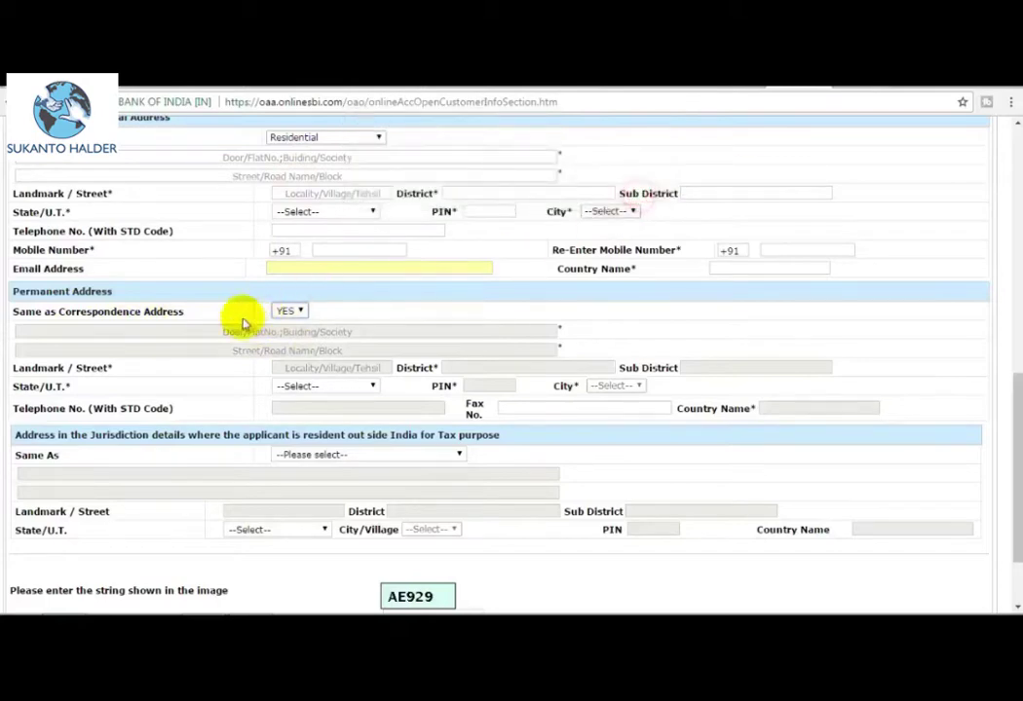
click(295, 312)
click(292, 326)
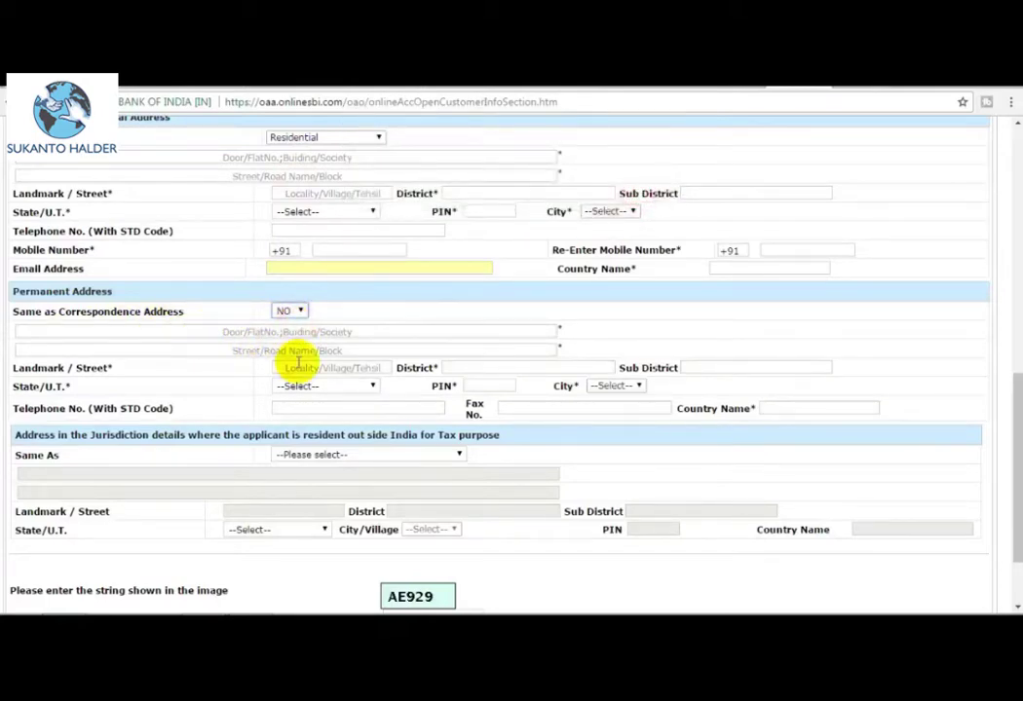
scroll(412, 482, down, 1)
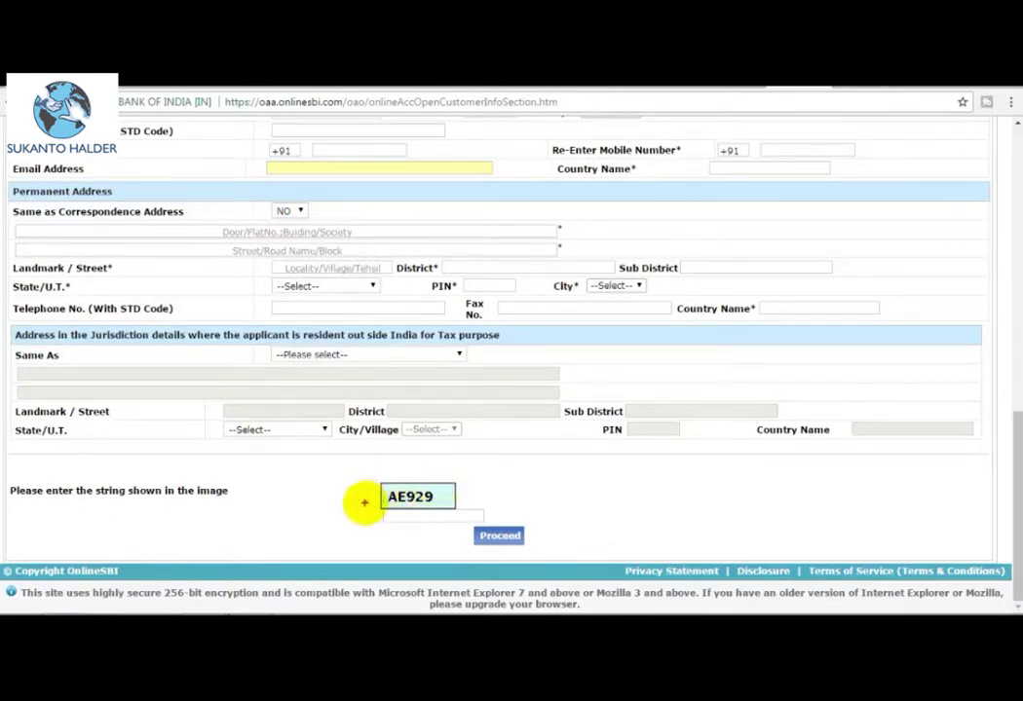
Fill in the image verification string and submit the customer details with Proceed.
drag(365, 505, 494, 523)
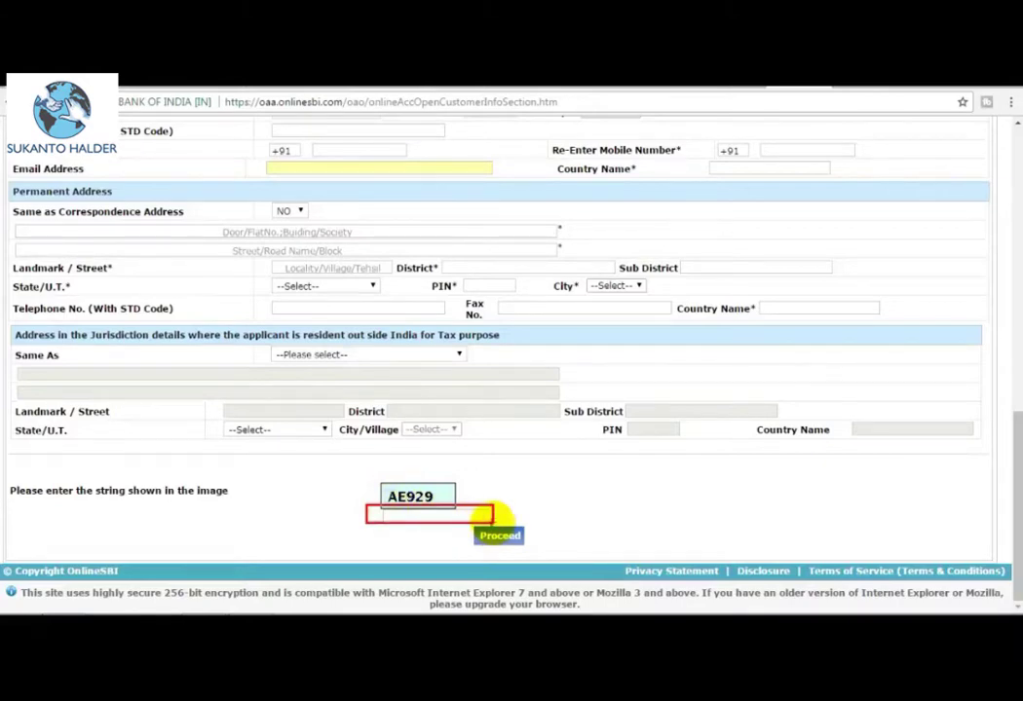
drag(470, 527, 535, 543)
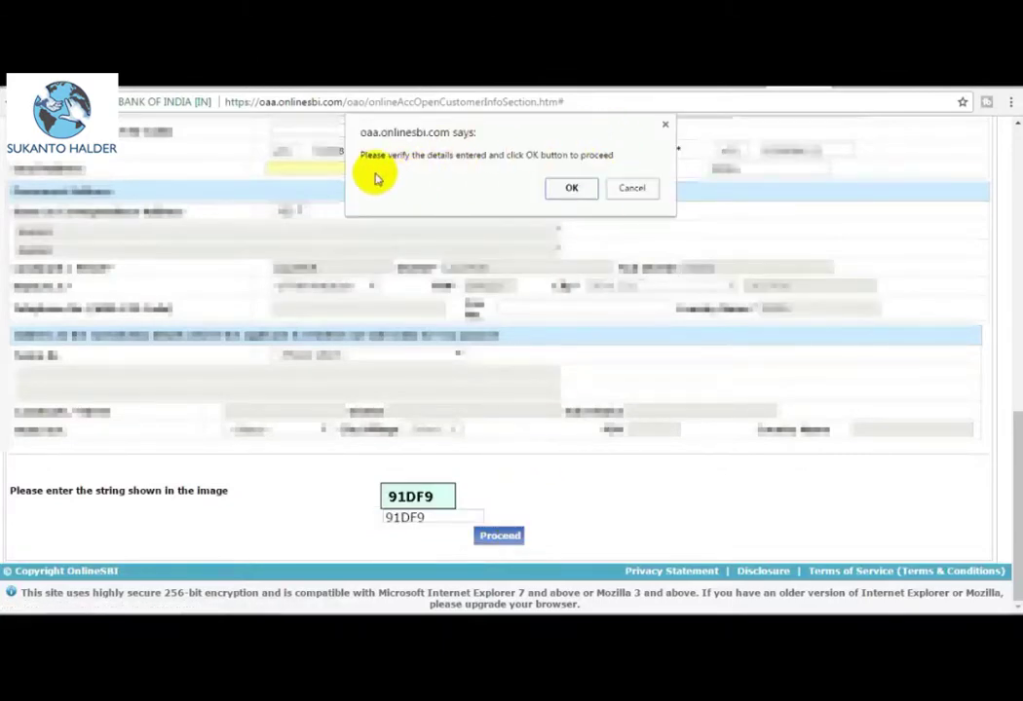
Confirm the verification alert, then Save and Proceed to get a 30-day TCRN.
click(571, 188)
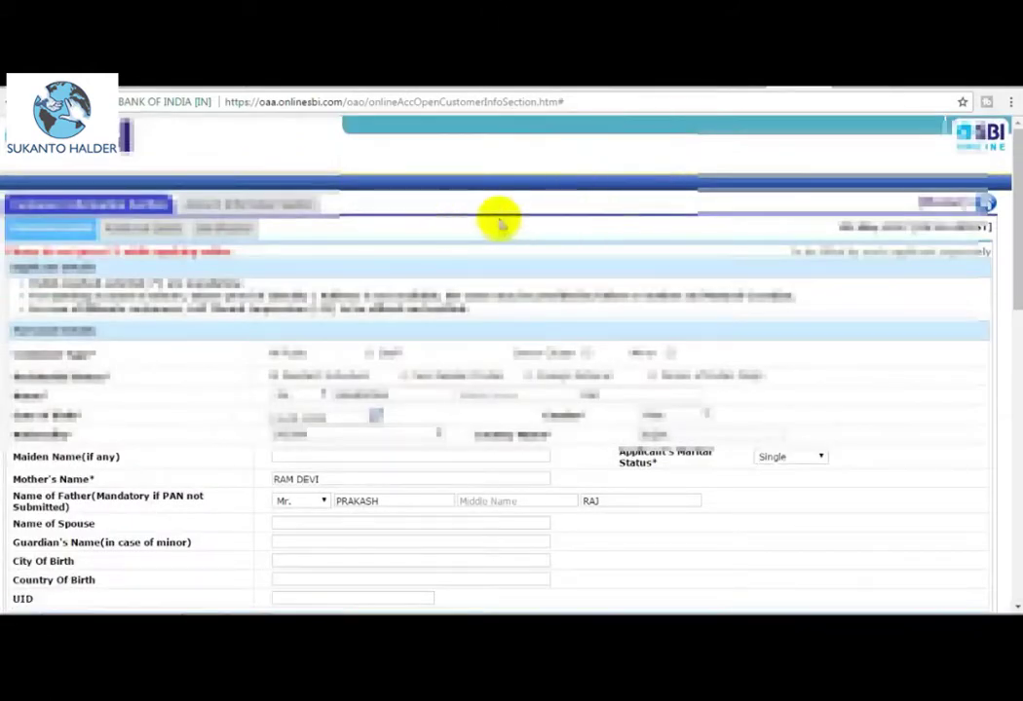
scroll(690, 347, down, 5)
scroll(692, 349, down, 8)
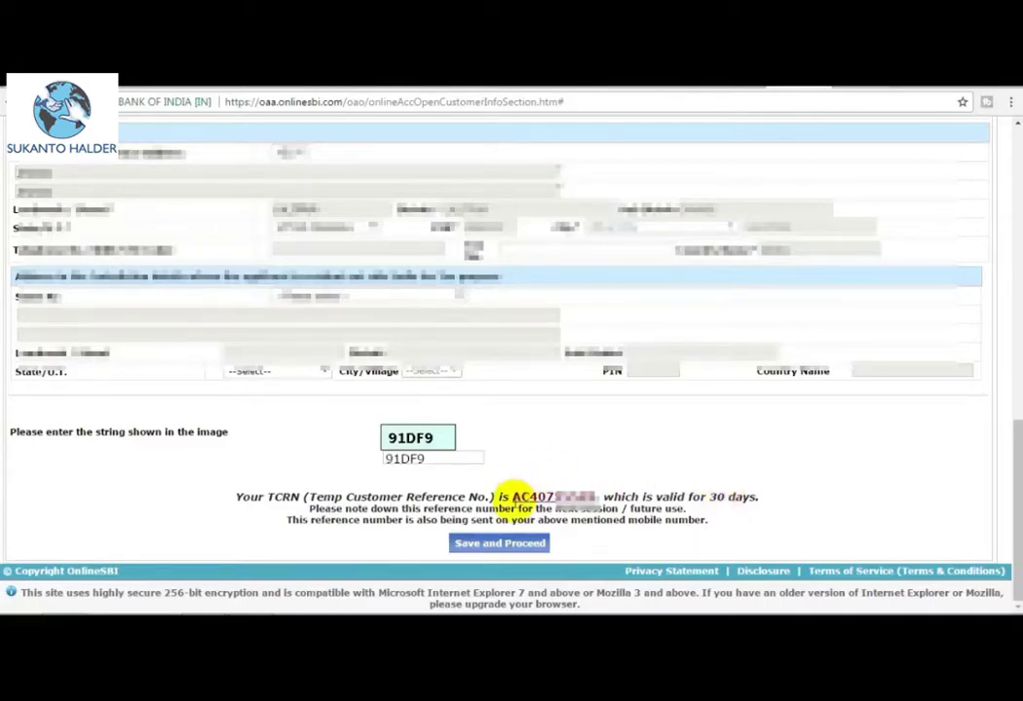
click(474, 545)
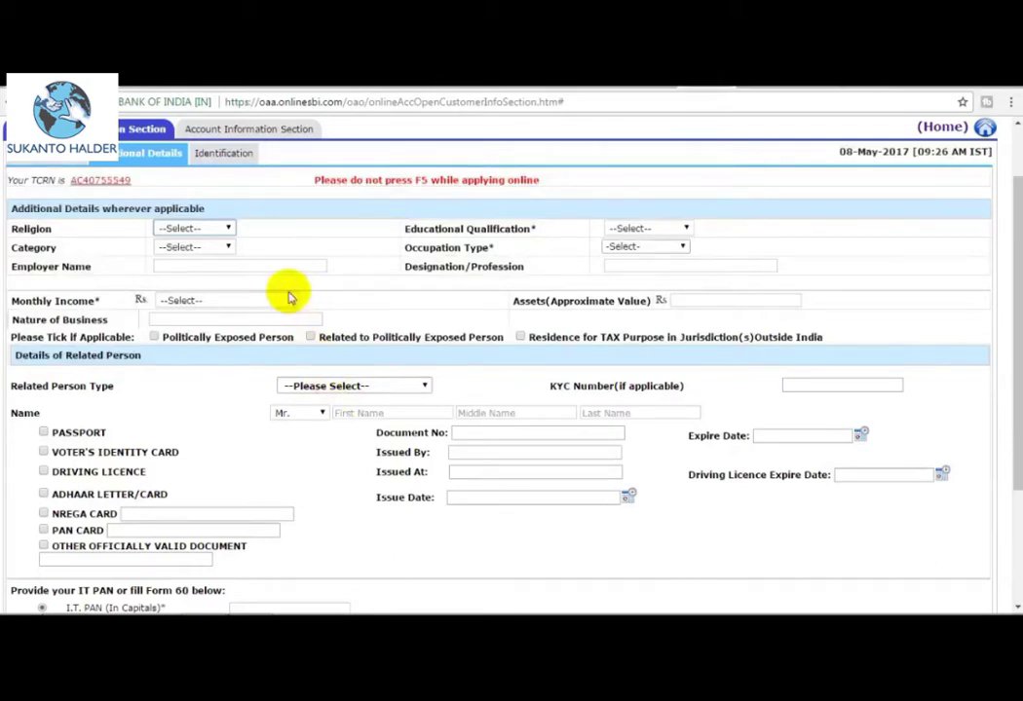
Set religion Hindu, qualification Graduate, category OBC and occupation type Not Categorized.
scroll(325, 306, down, 1)
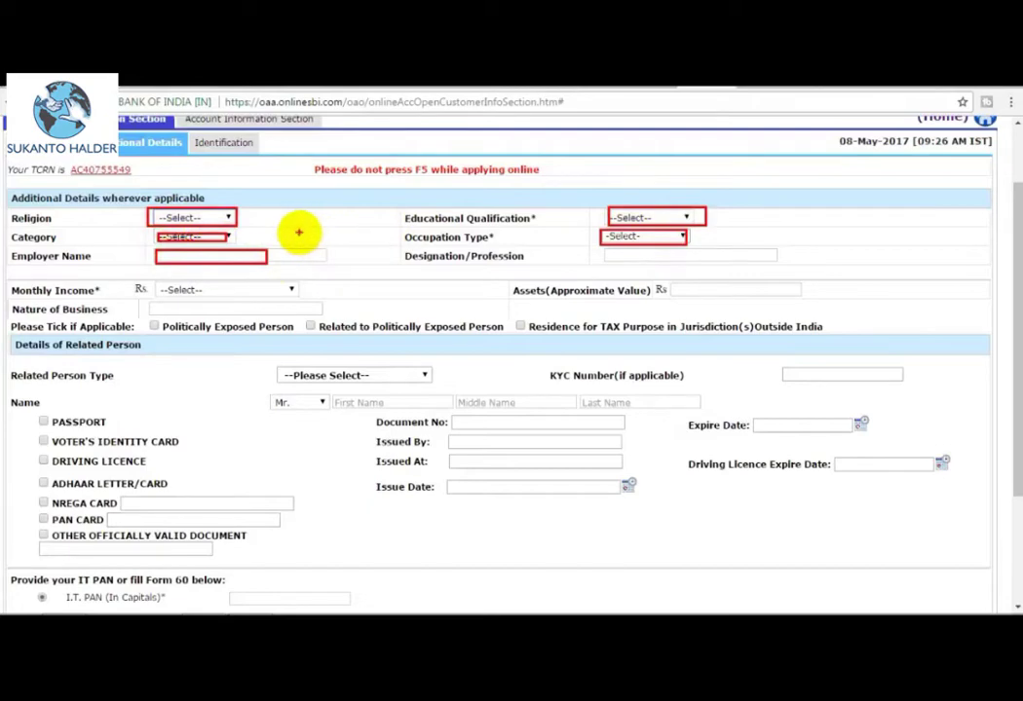
click(215, 218)
click(194, 243)
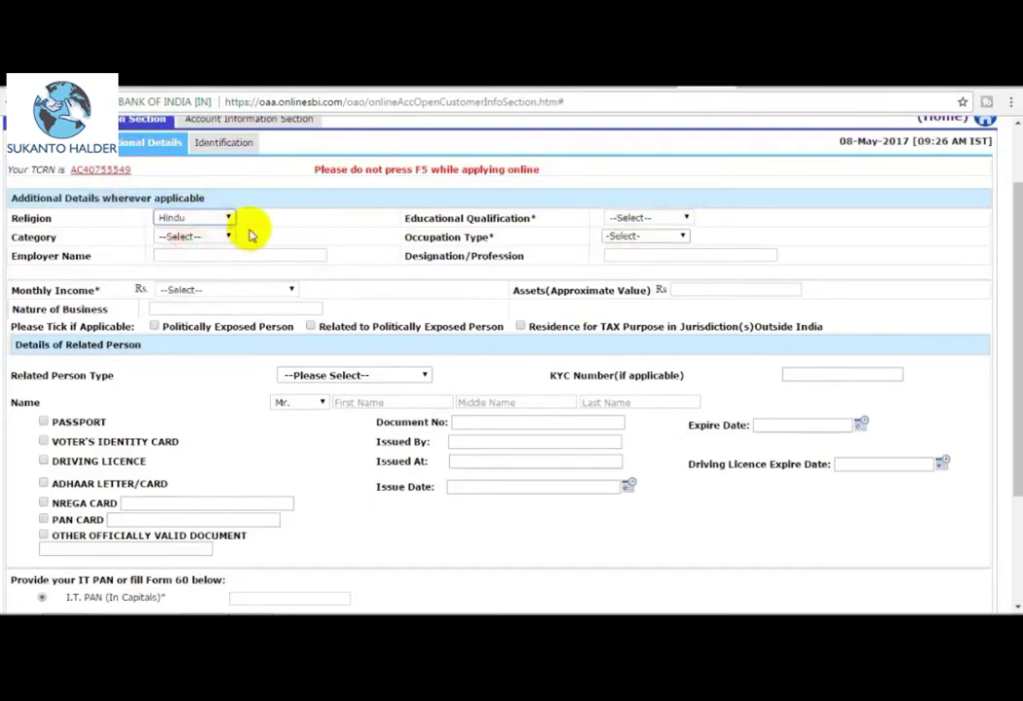
click(631, 218)
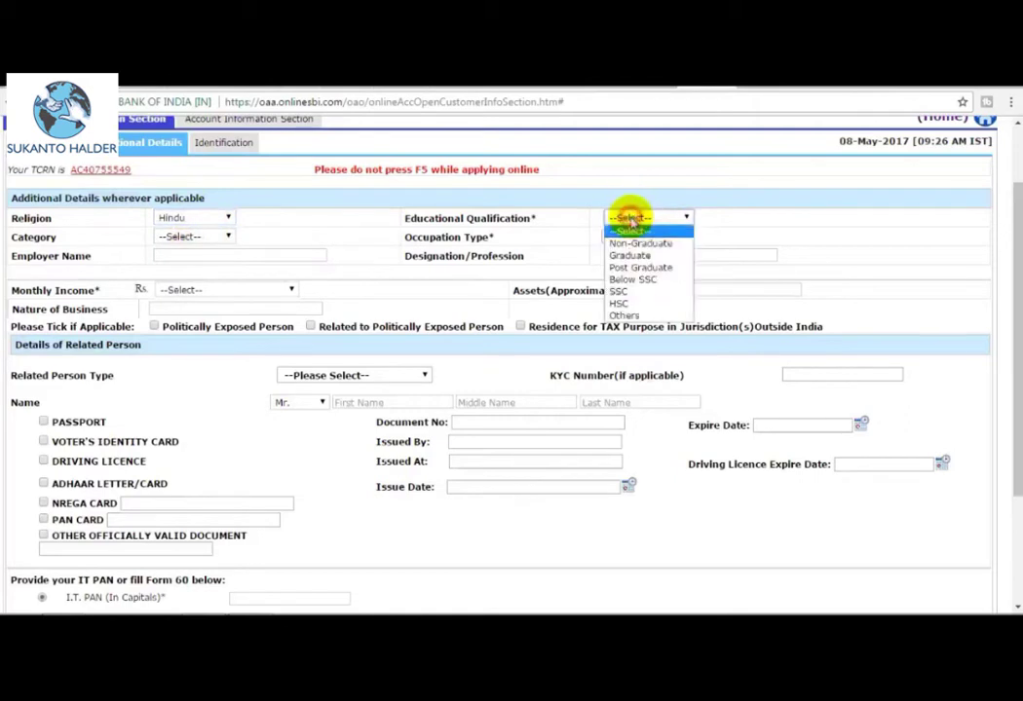
click(630, 255)
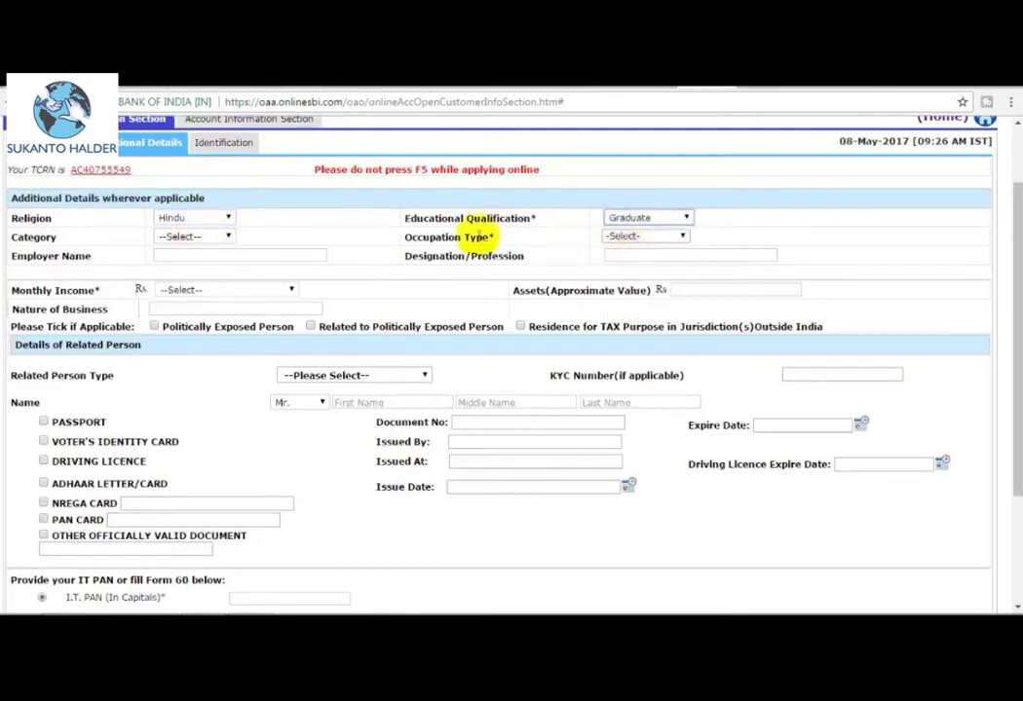
click(202, 239)
click(193, 275)
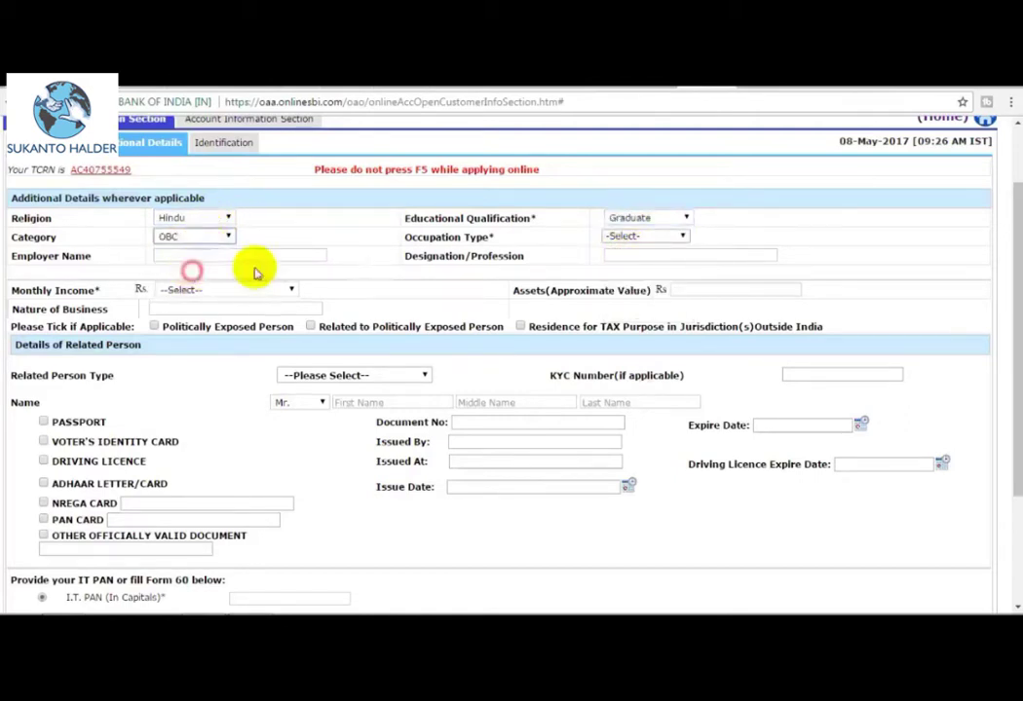
click(640, 242)
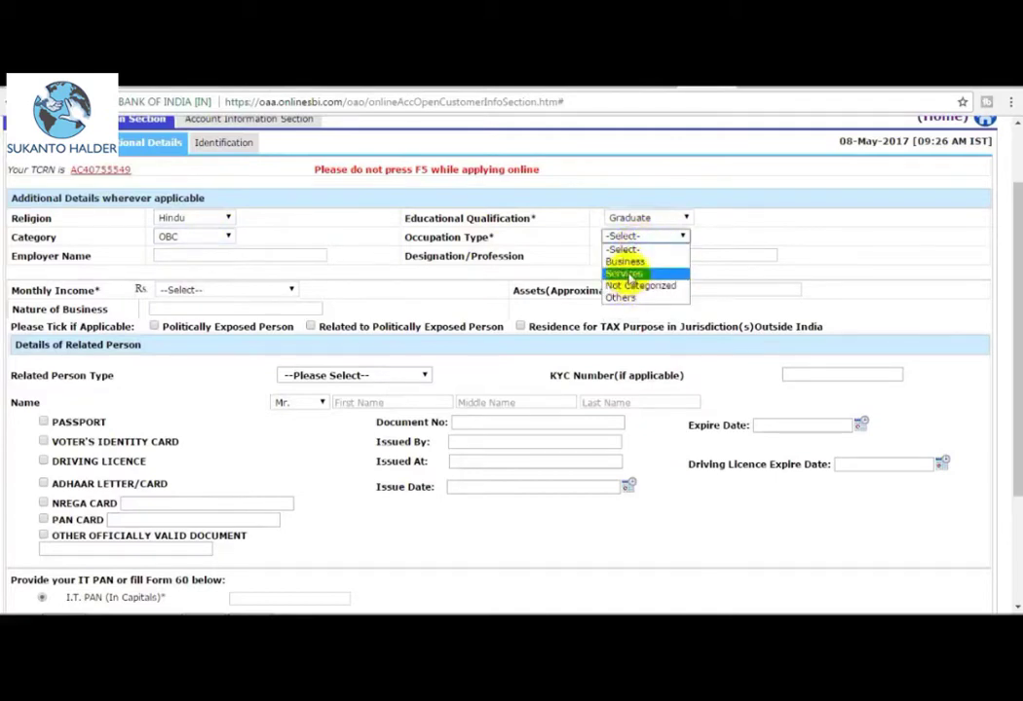
click(637, 287)
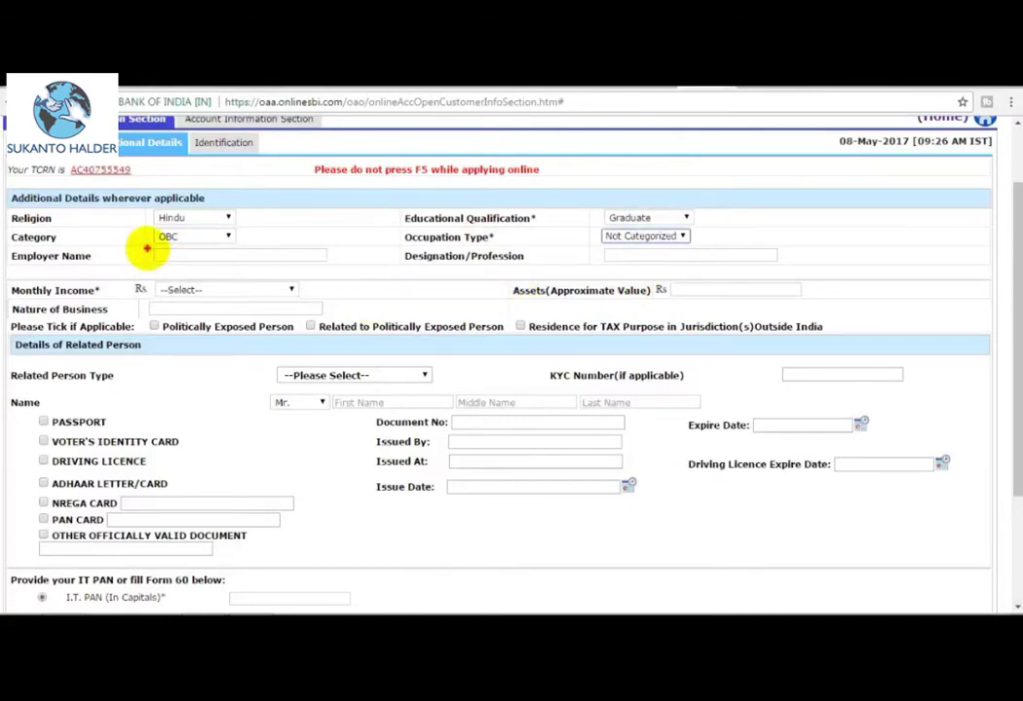
Choose monthly income Upto INR 20,000 and start entering the assets value 10000.
click(148, 251)
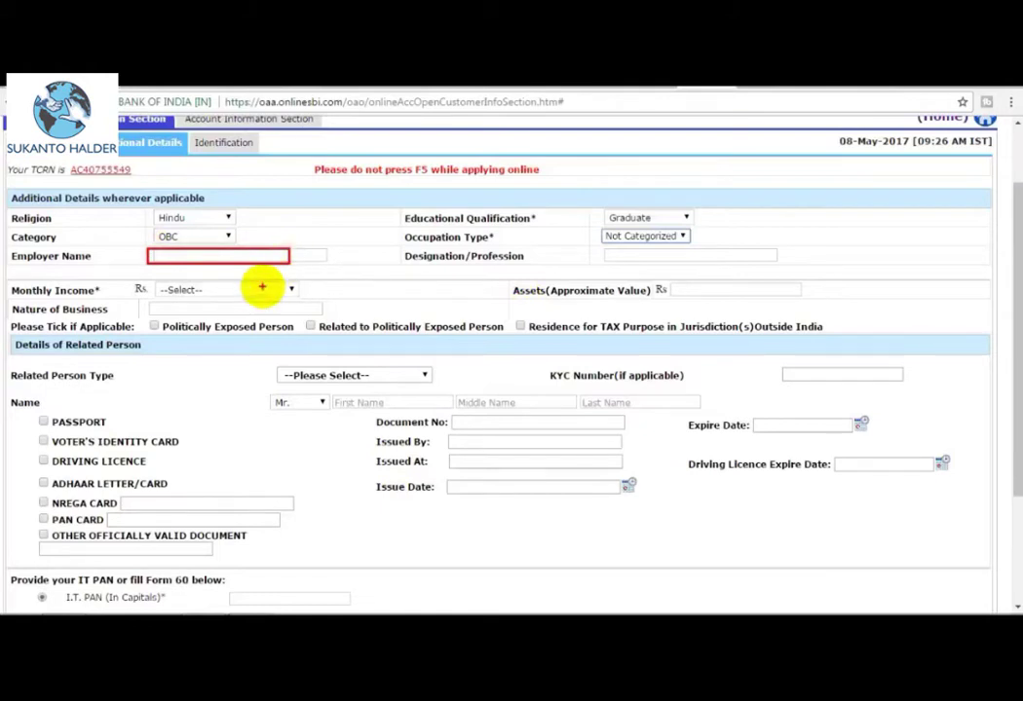
click(158, 288)
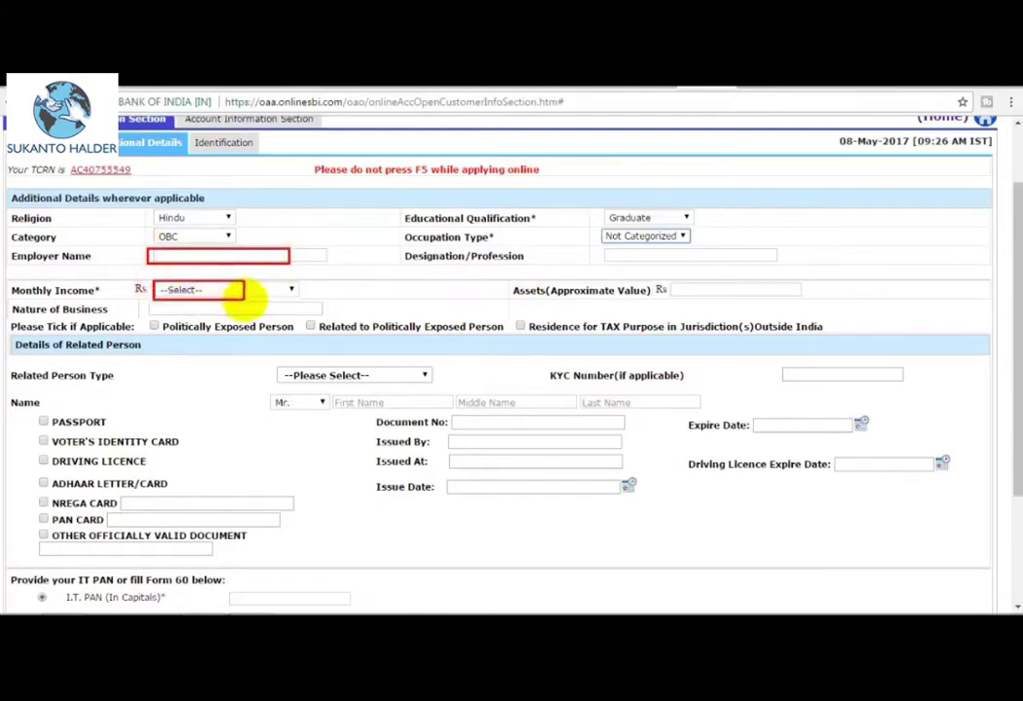
click(506, 292)
click(274, 289)
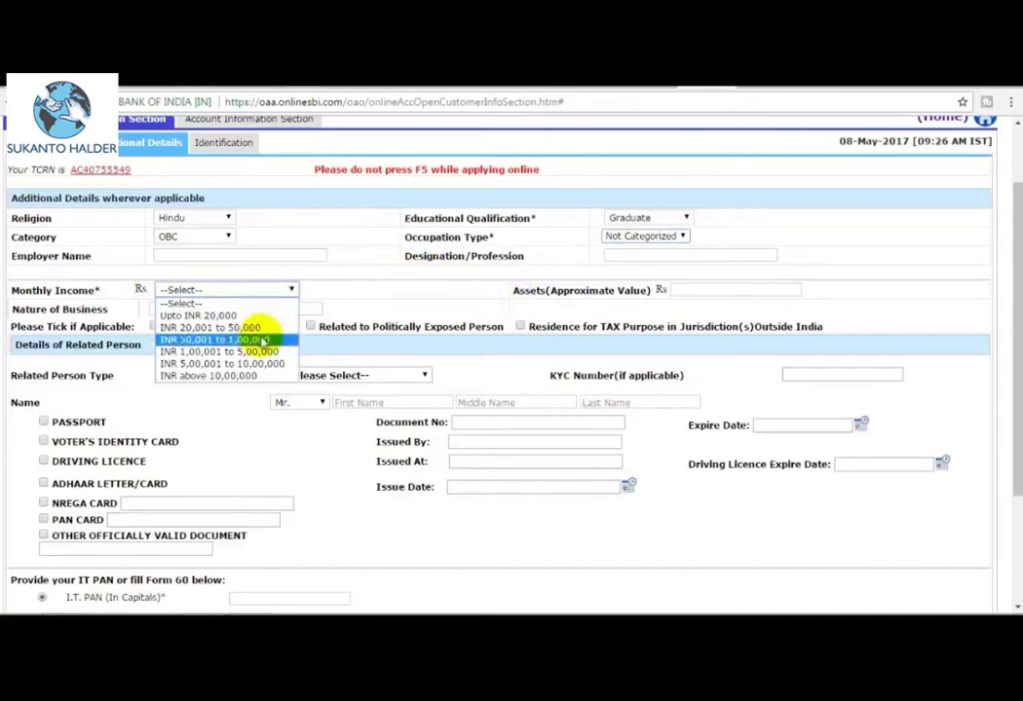
click(385, 299)
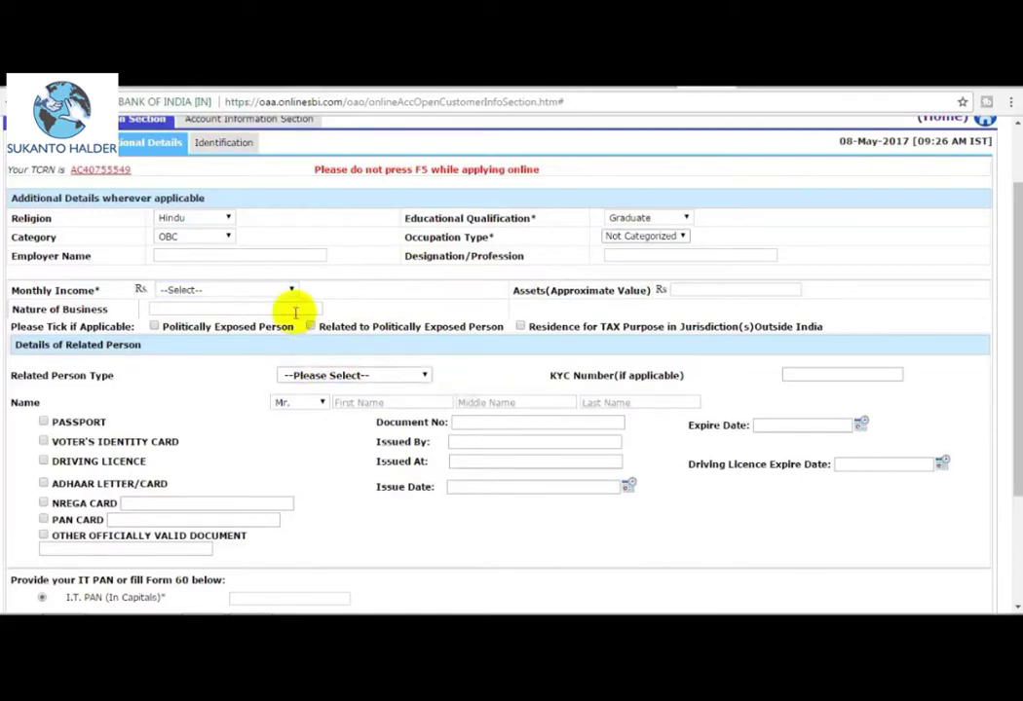
click(261, 291)
click(239, 317)
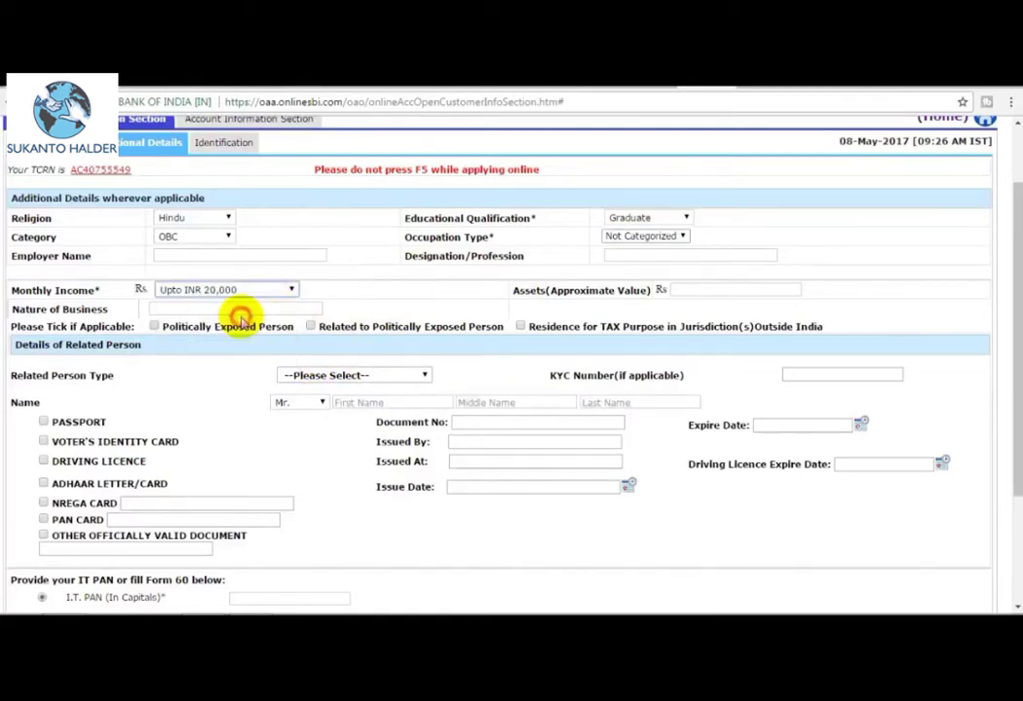
click(708, 290)
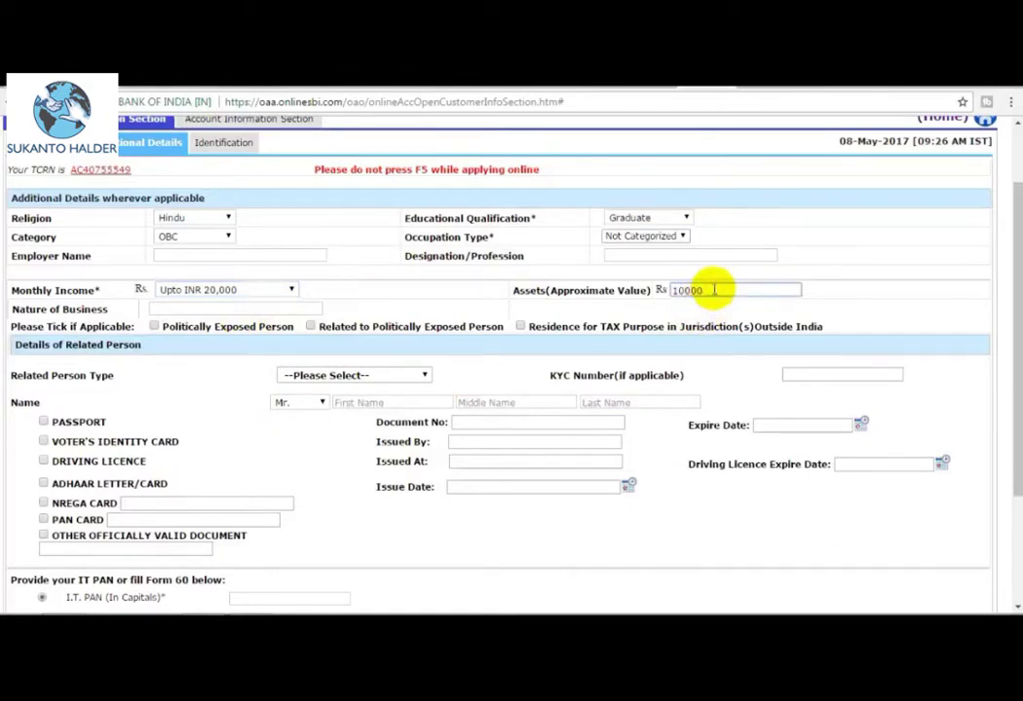
Select Form 60/61 instead of PAN and zoom the page out to see more fields.
scroll(98, 325, down, 1)
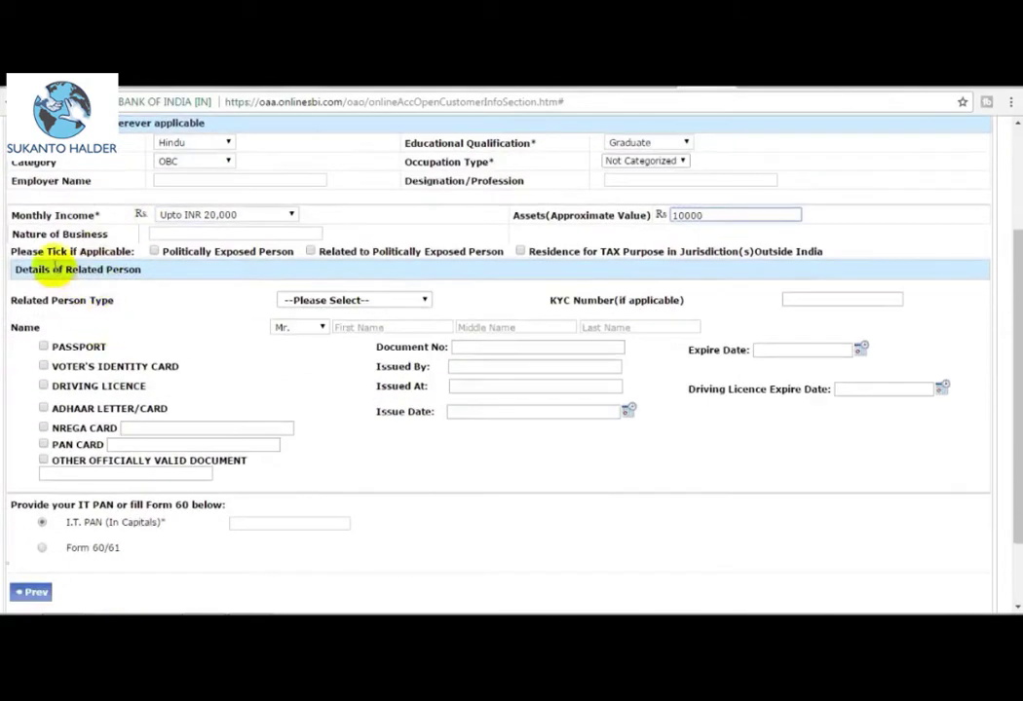
click(173, 234)
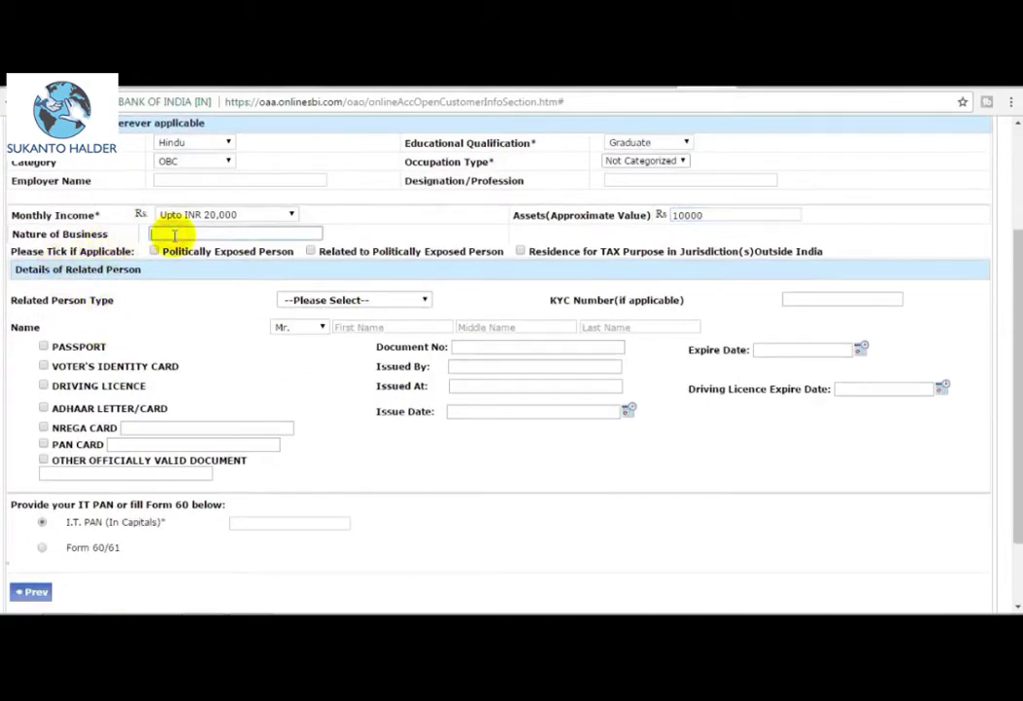
scroll(537, 390, up, 1)
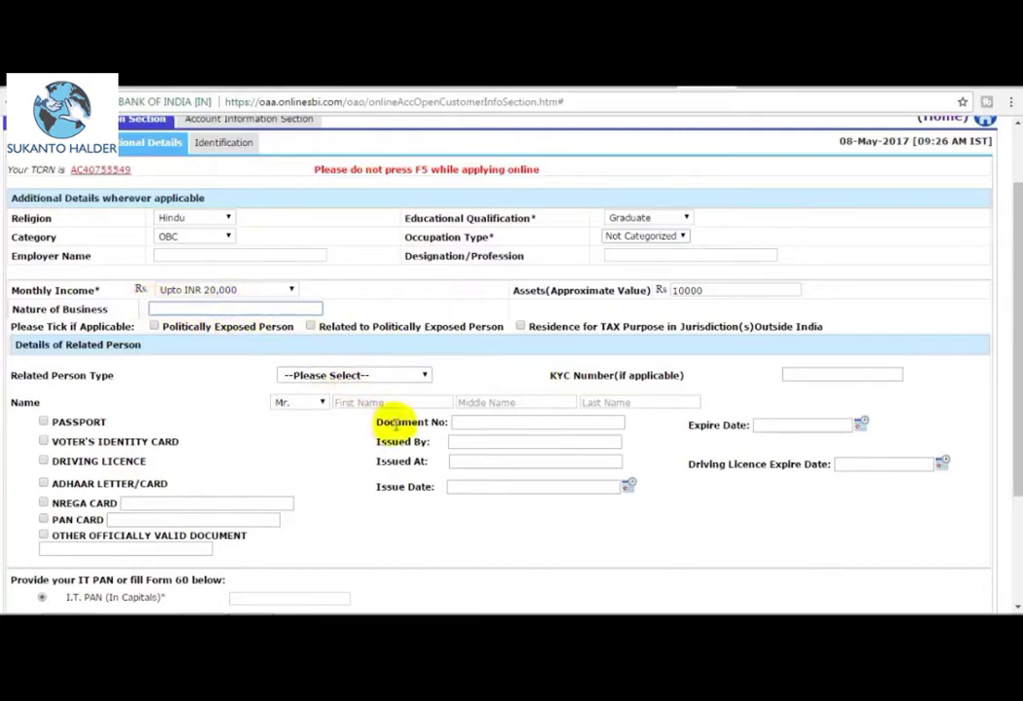
scroll(397, 422, down, 3)
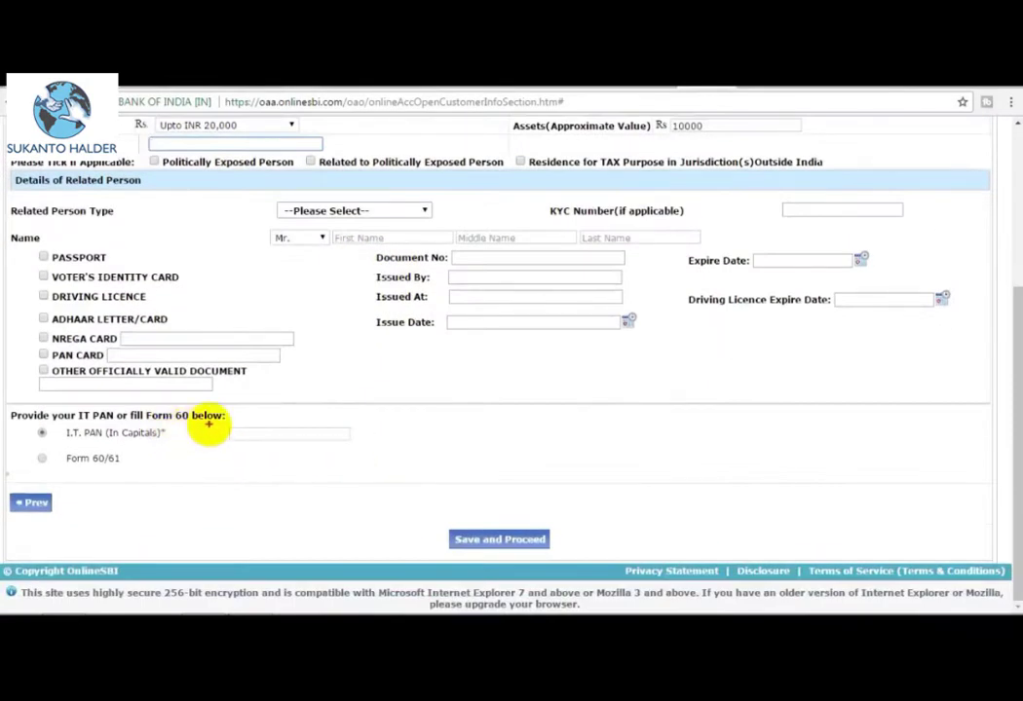
drag(207, 425, 348, 437)
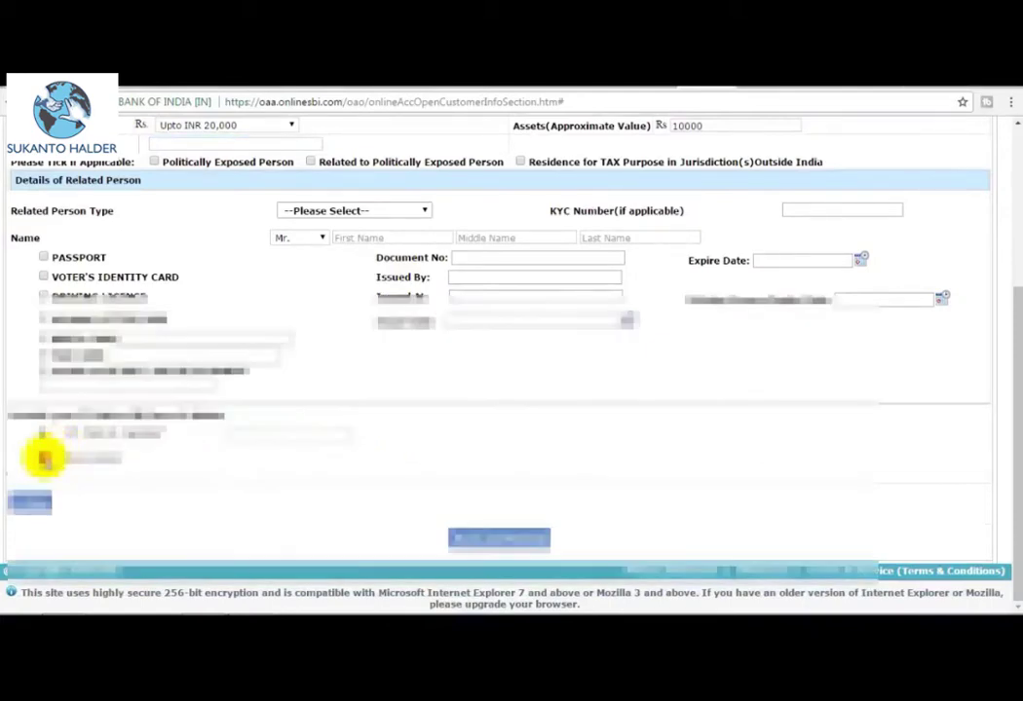
click(44, 458)
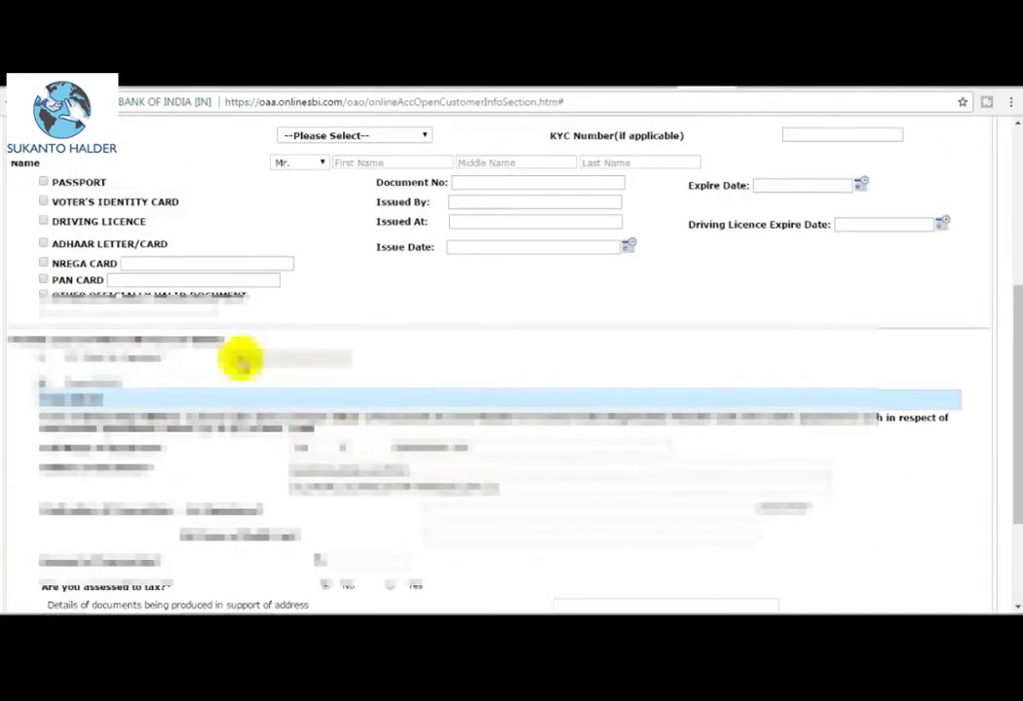
key(ctrl+minus)
scroll(498, 508, down, 1)
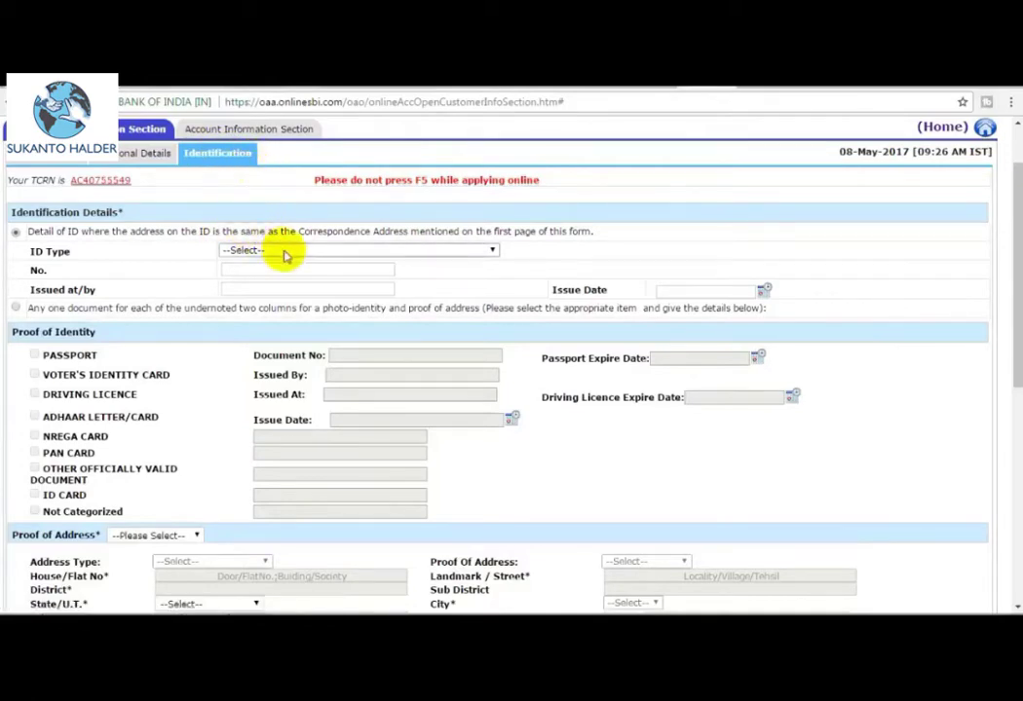
Set ID Type to 'Adhar Card(UID) with same address' and go to the ID number field.
scroll(255, 269, down, 1)
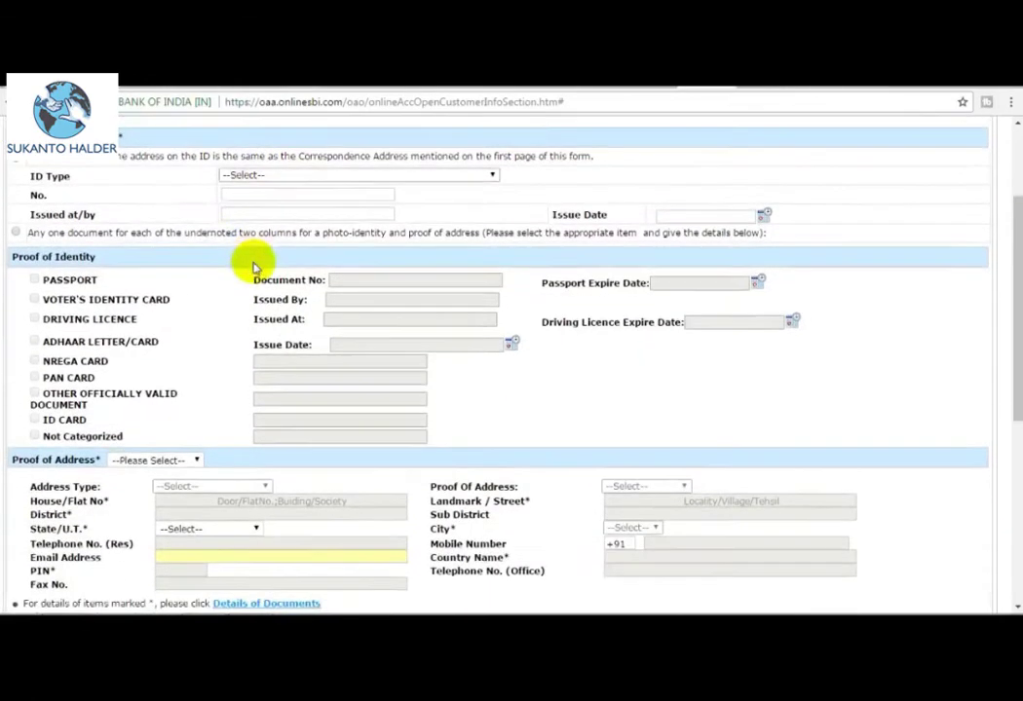
click(300, 177)
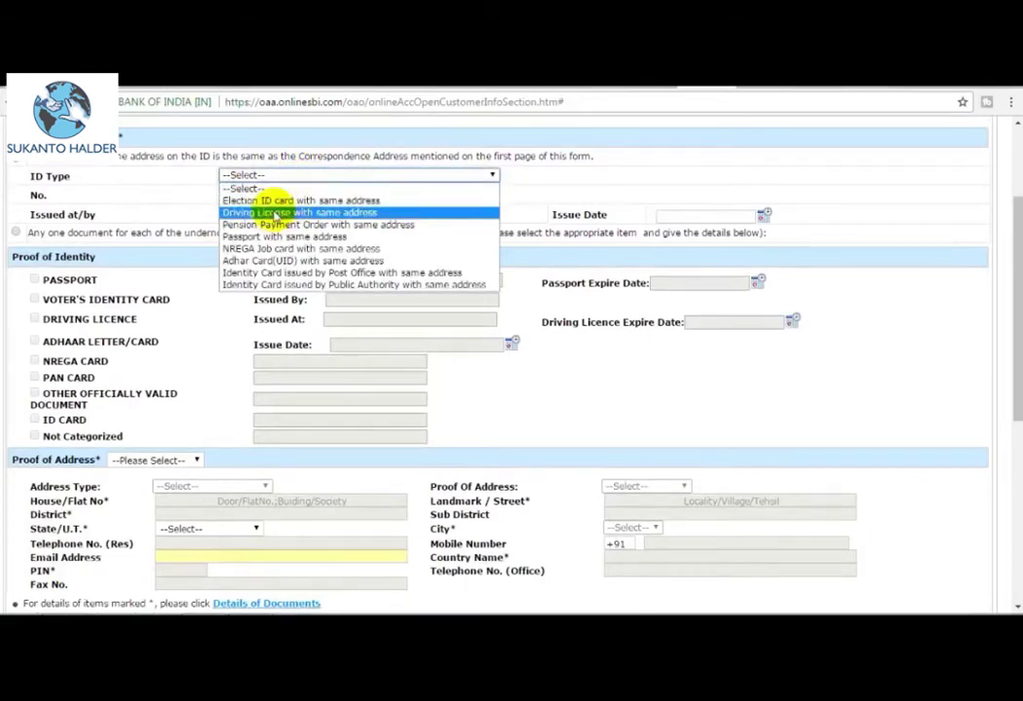
click(317, 261)
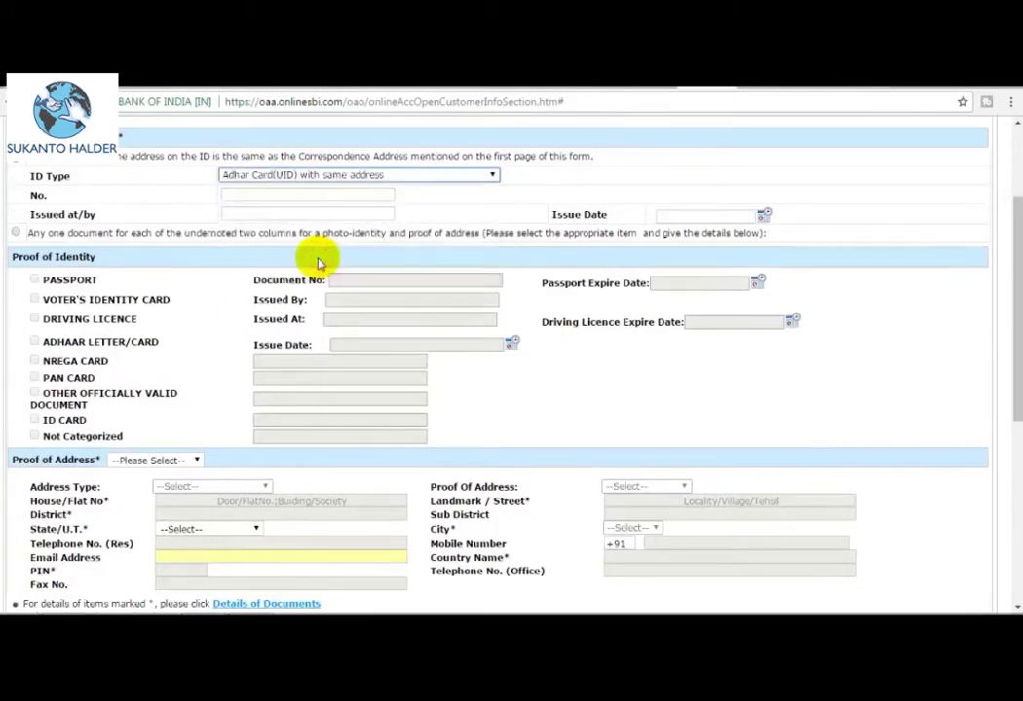
click(248, 196)
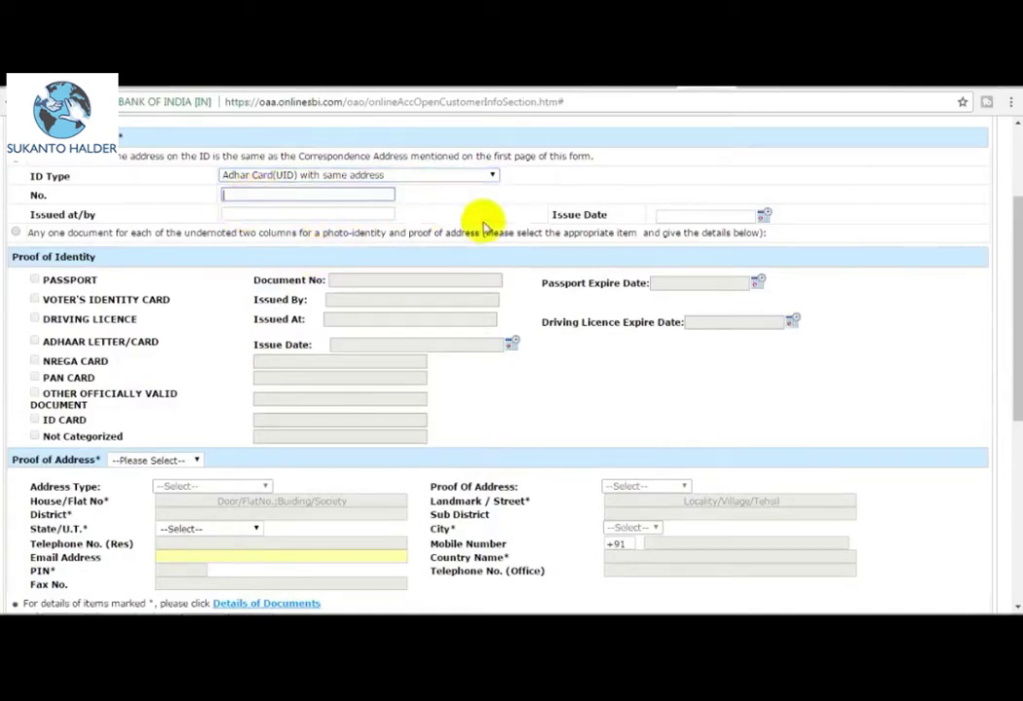
click(690, 219)
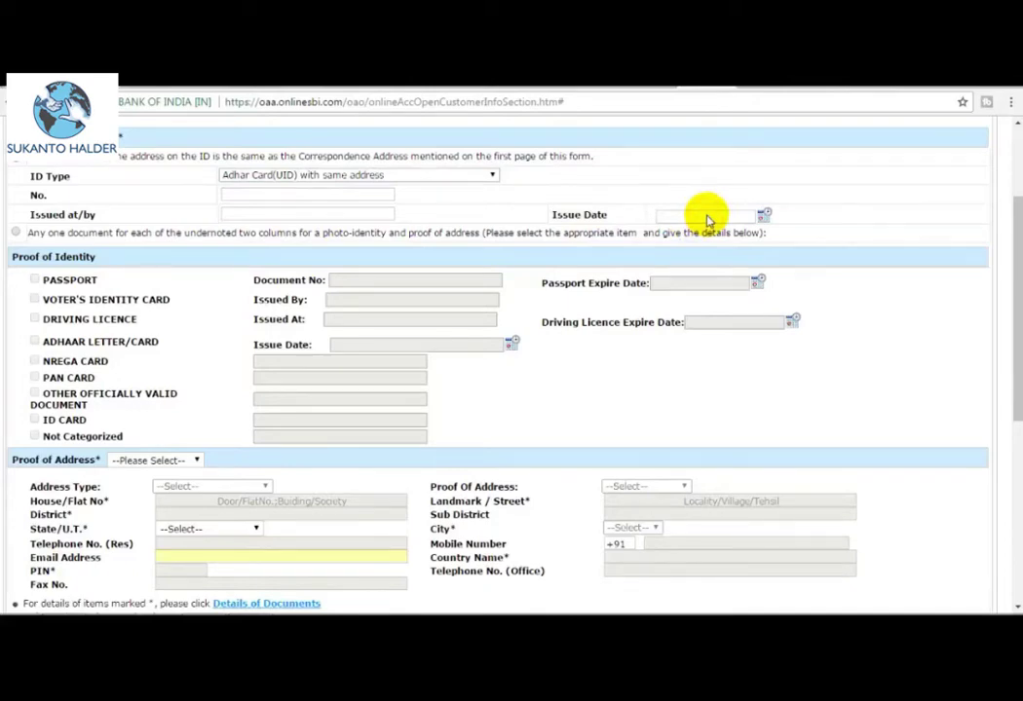
click(291, 195)
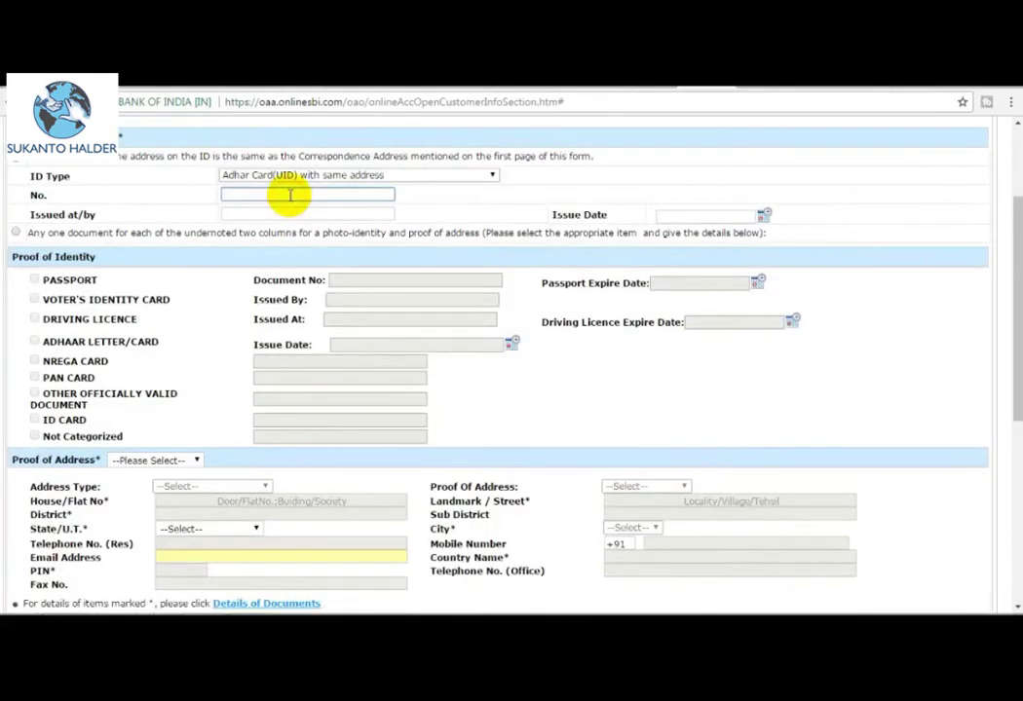
scroll(559, 347, down, 5)
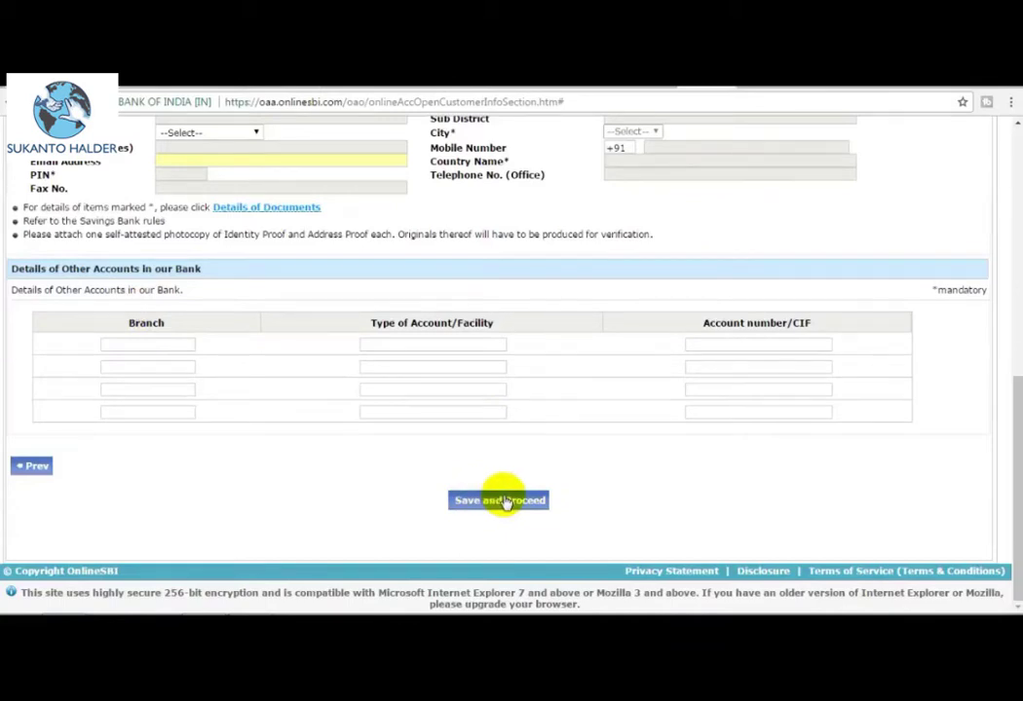
Save the customer details, answer No to adding another applicant, and proceed.
click(500, 501)
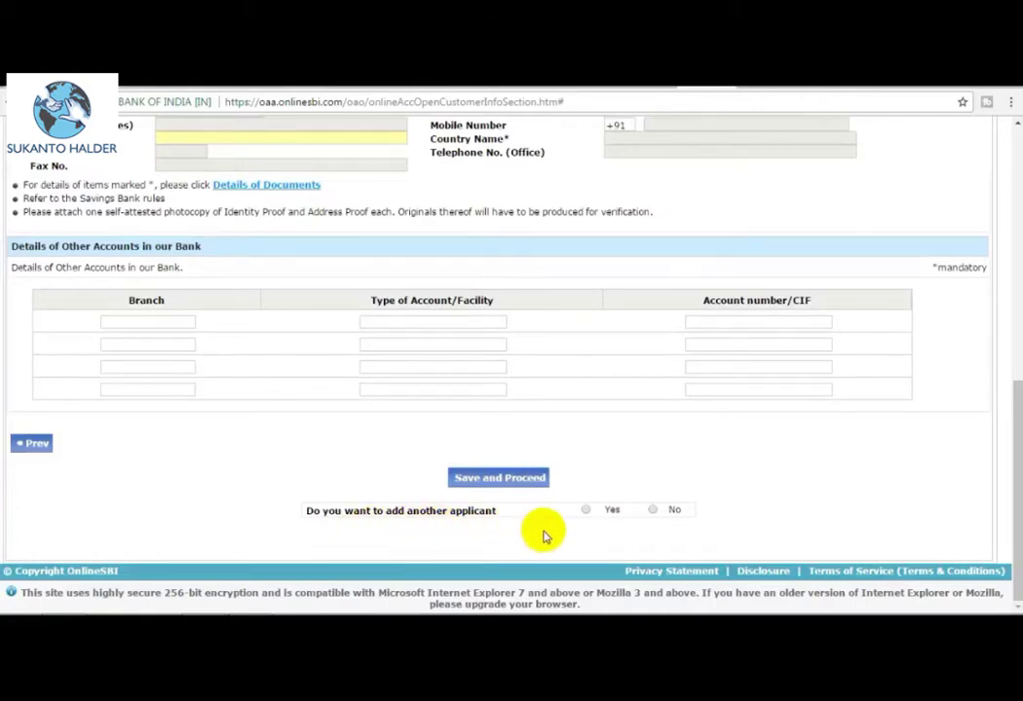
click(652, 511)
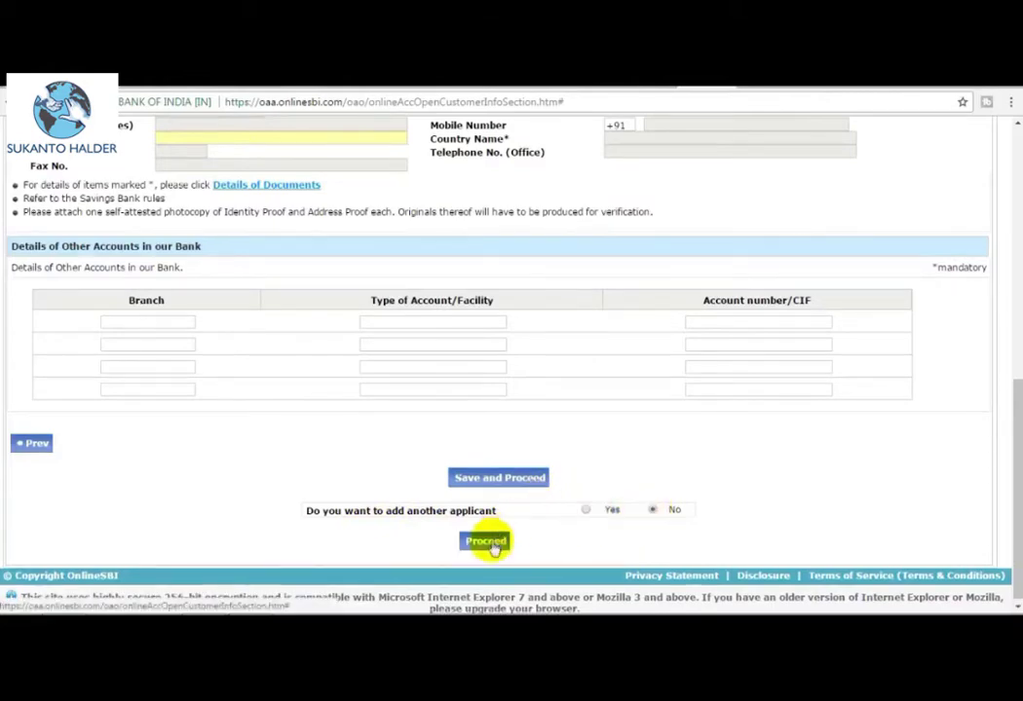
click(490, 544)
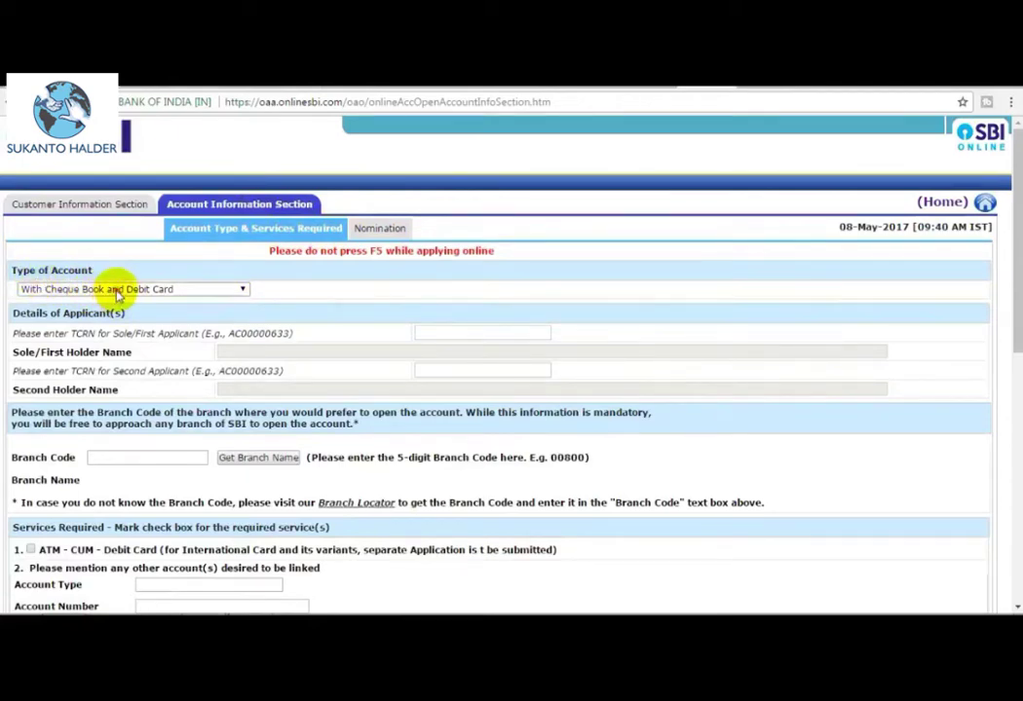
Keep account type With Cheque Book and Debit Card and paste the first applicant's TCRN.
click(117, 289)
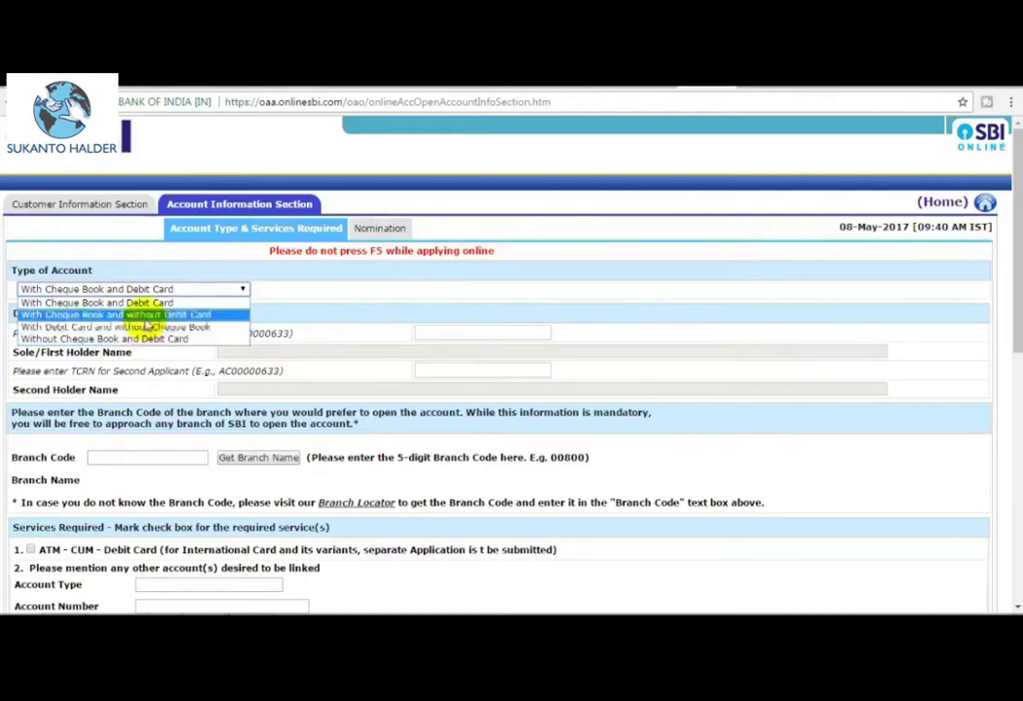
click(202, 296)
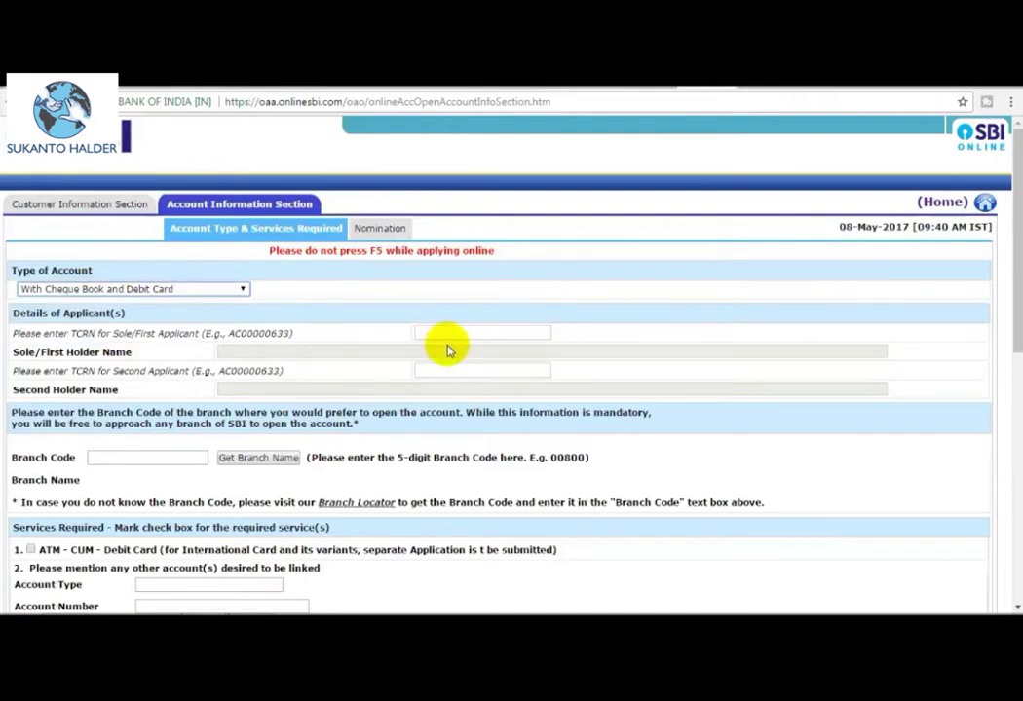
click(440, 335)
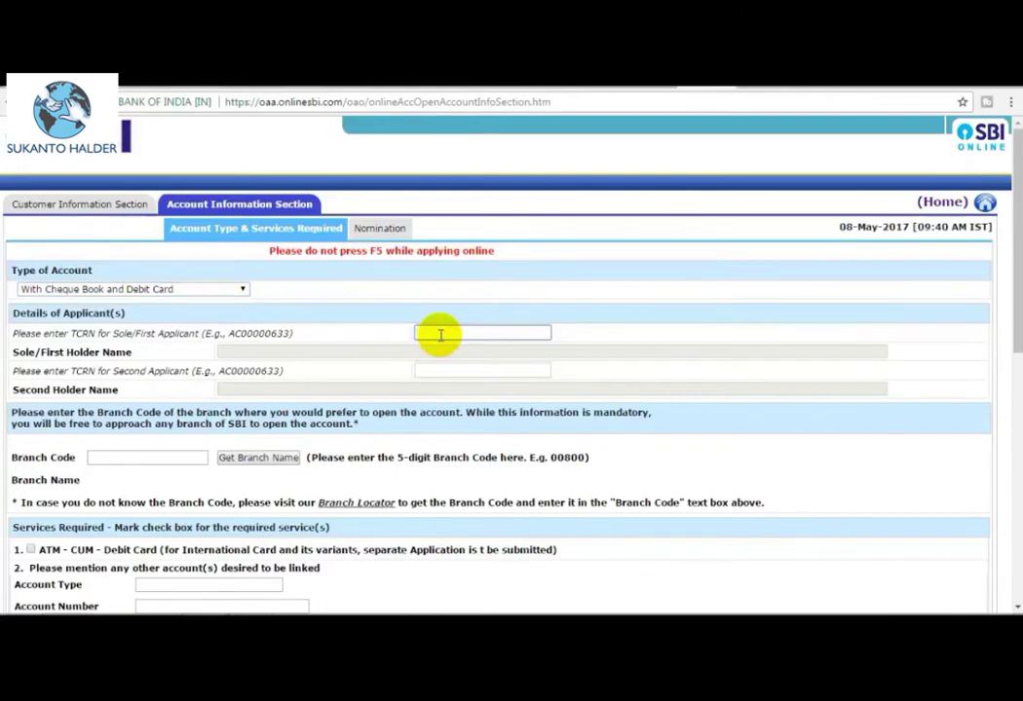
click(470, 332)
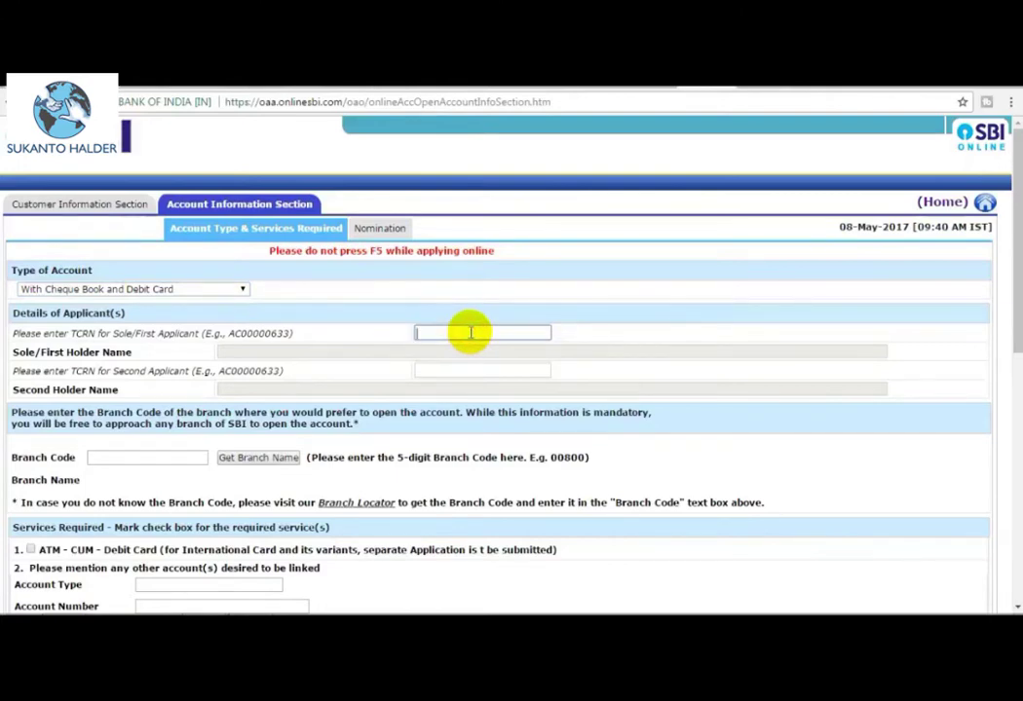
click(373, 337)
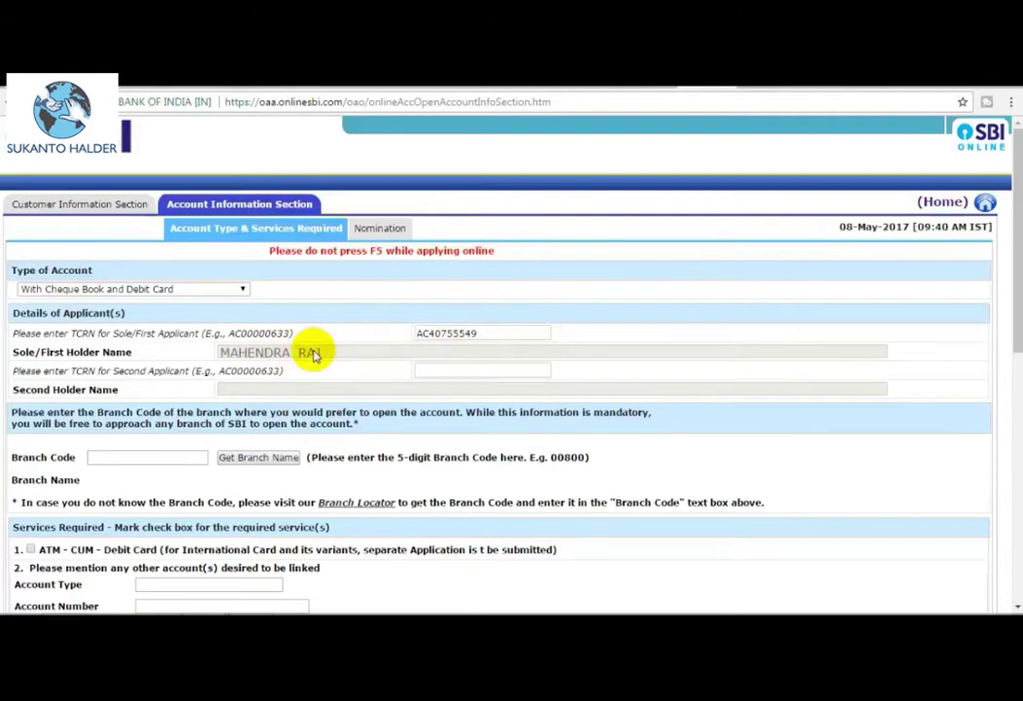
scroll(359, 391, down, 3)
scroll(359, 395, down, 3)
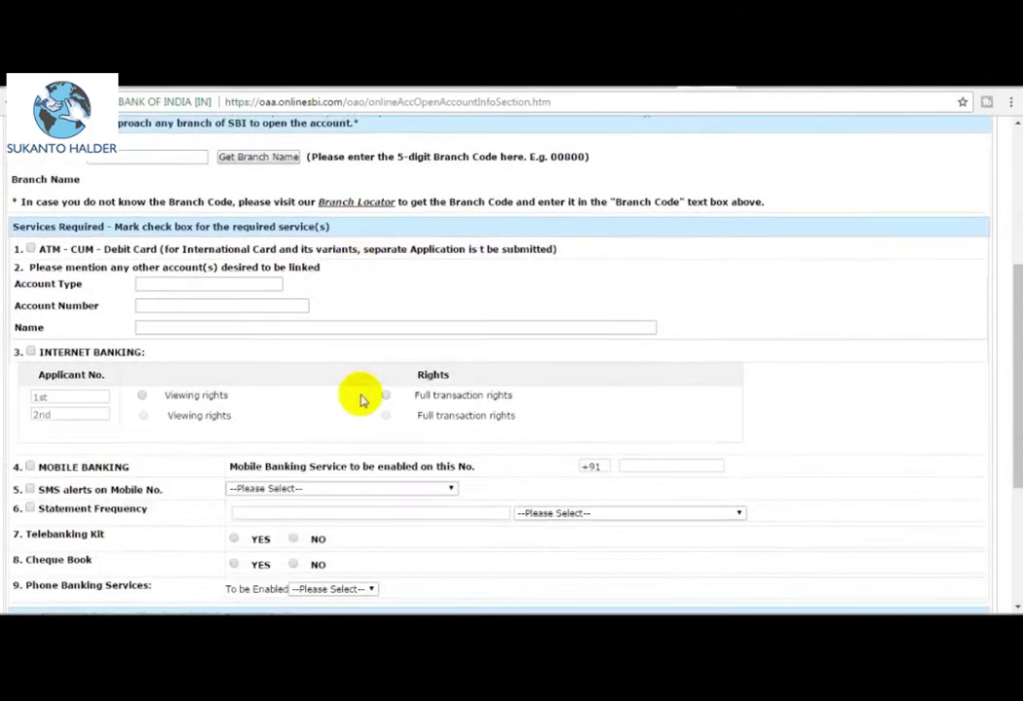
Enter branch code 05125 and retrieve the branch name RBO RAIGARH.
scroll(359, 398, up, 2)
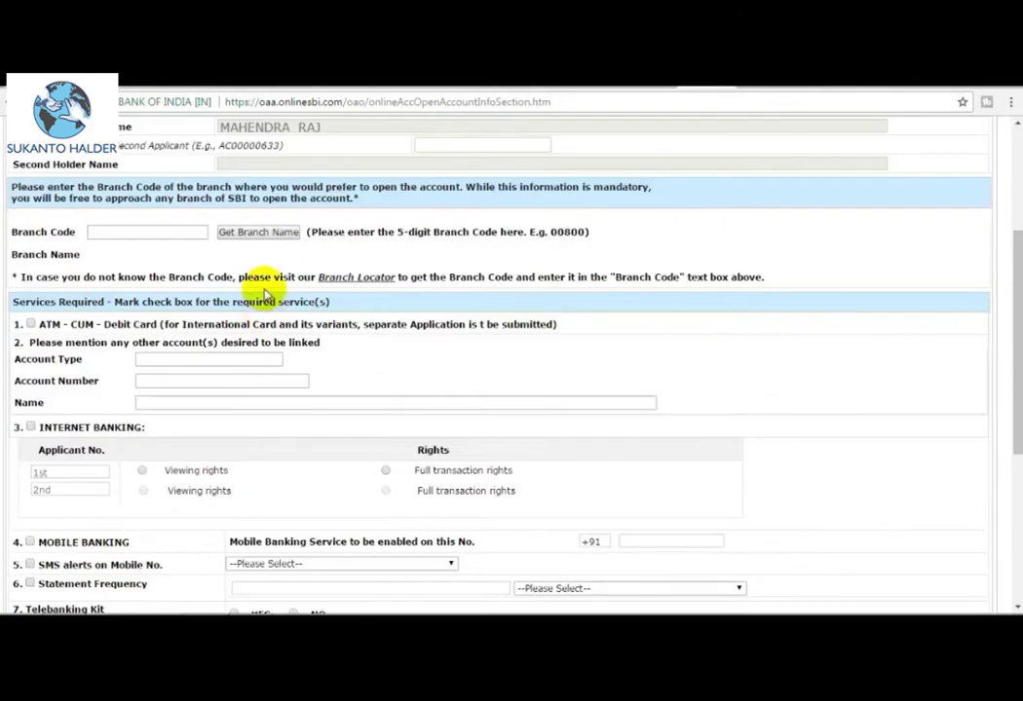
click(115, 231)
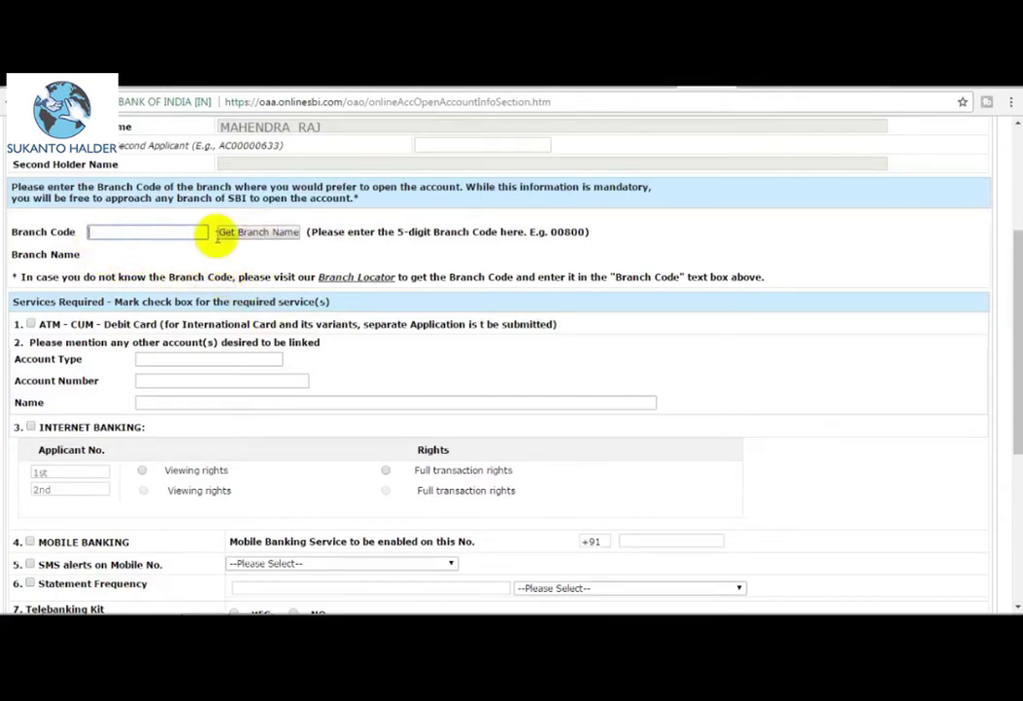
click(371, 282)
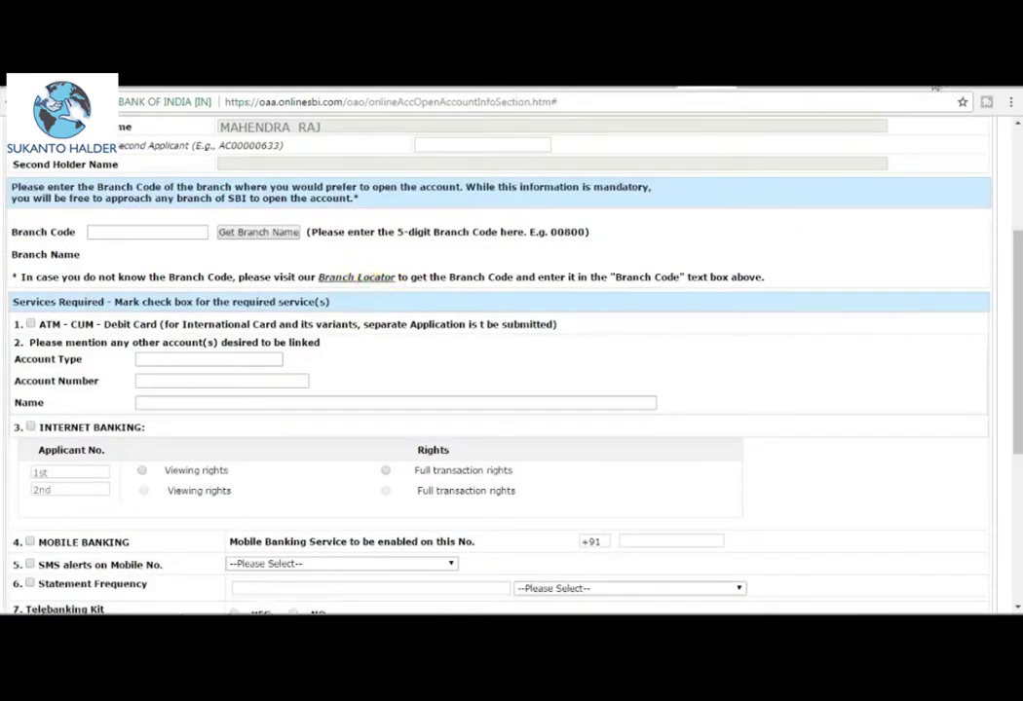
click(786, 96)
click(109, 233)
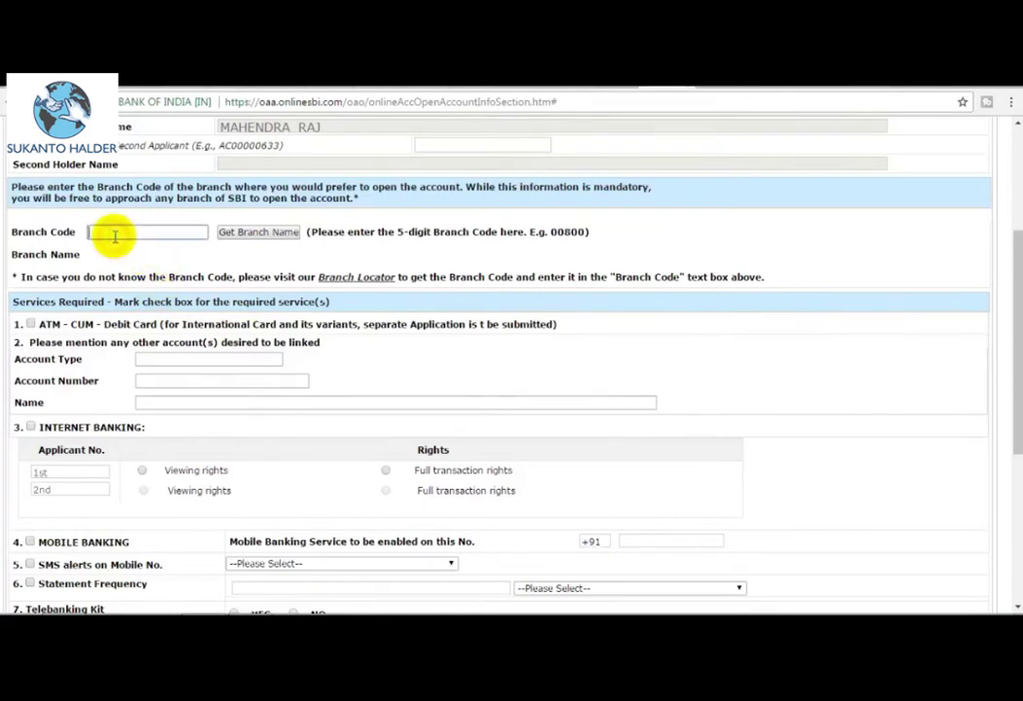
click(261, 239)
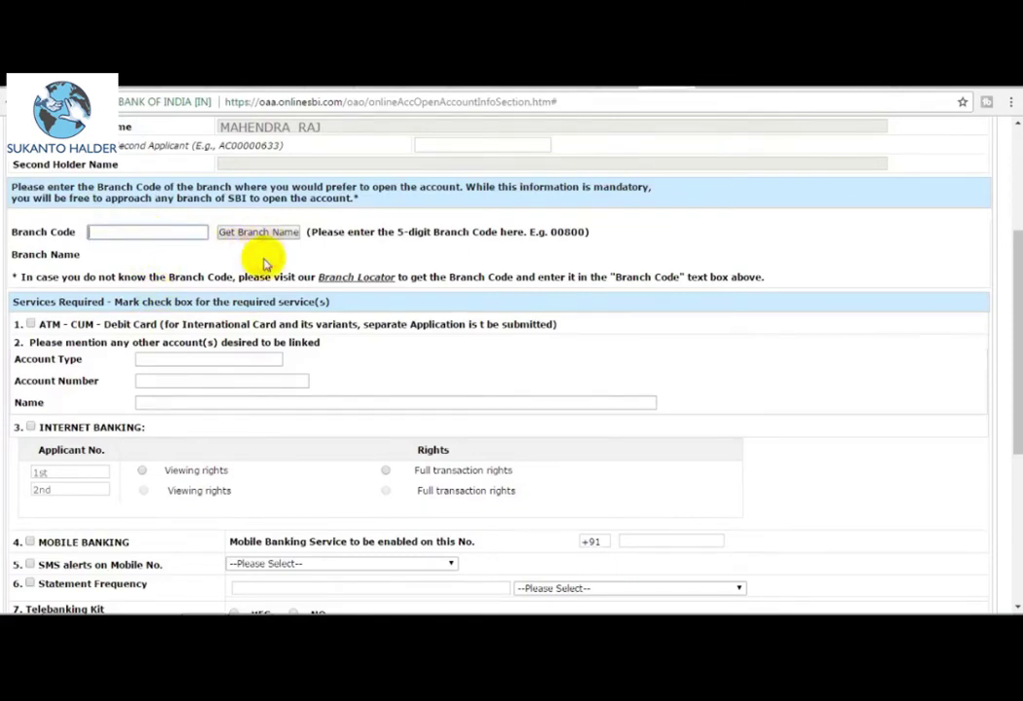
click(149, 230)
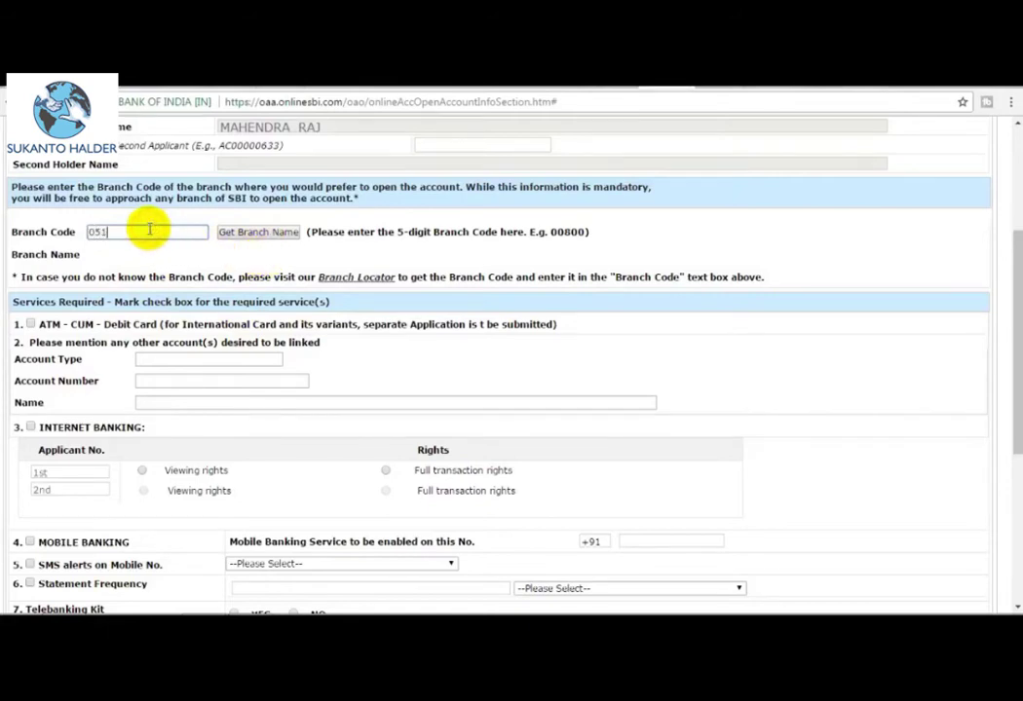
click(232, 236)
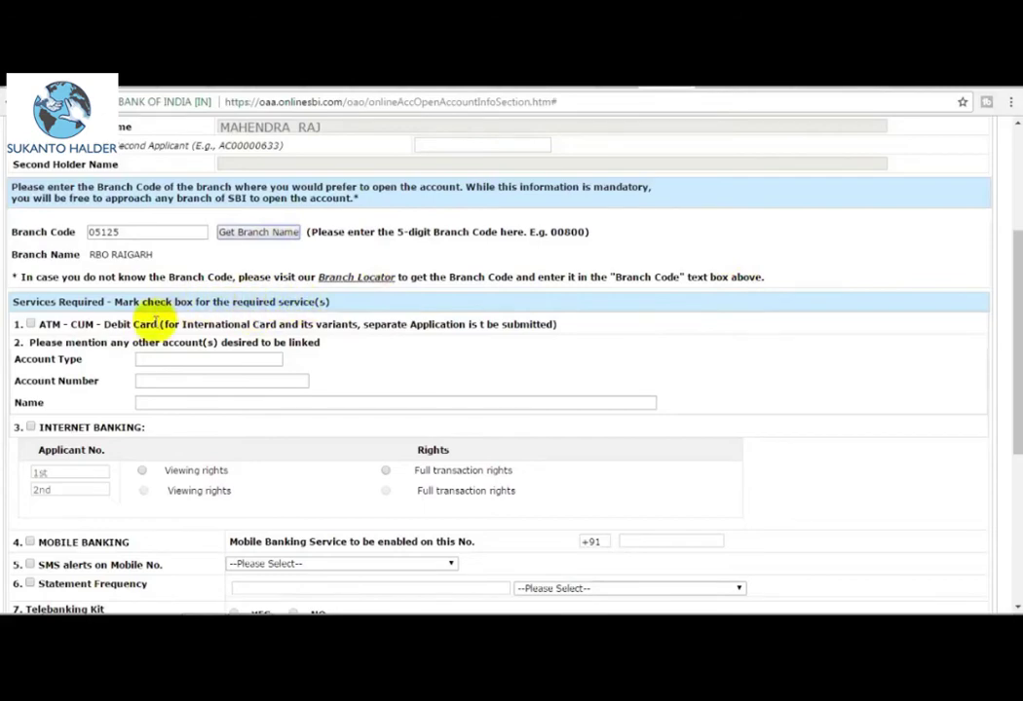
Enable mobile banking and set SMS alerts to Required, in English.
scroll(154, 324, down, 3)
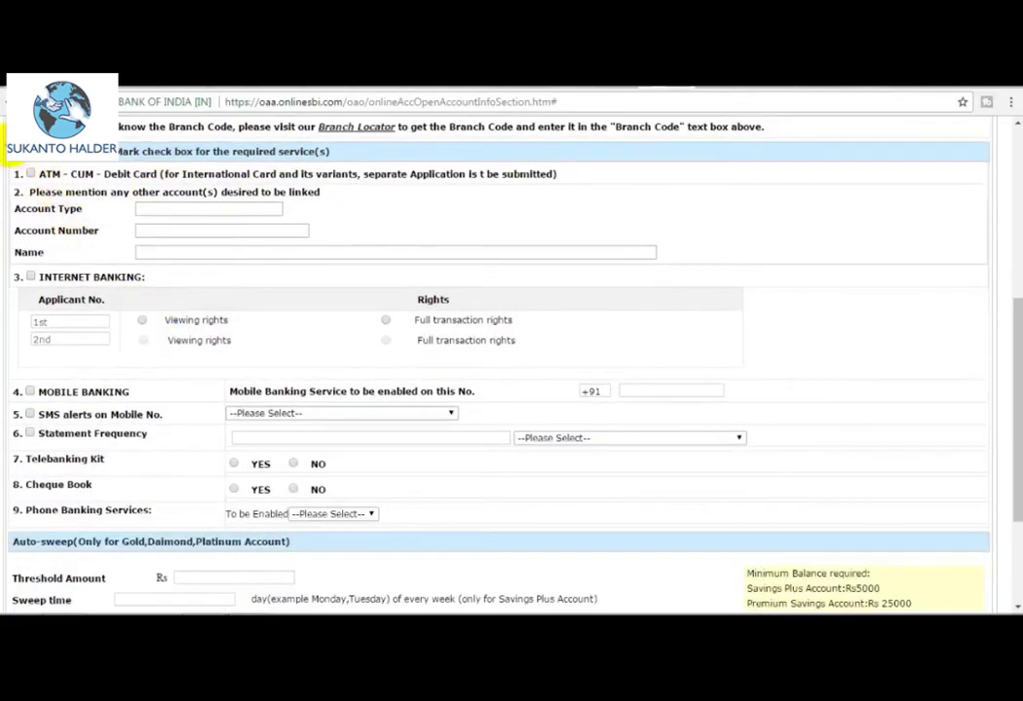
scroll(609, 269, down, 3)
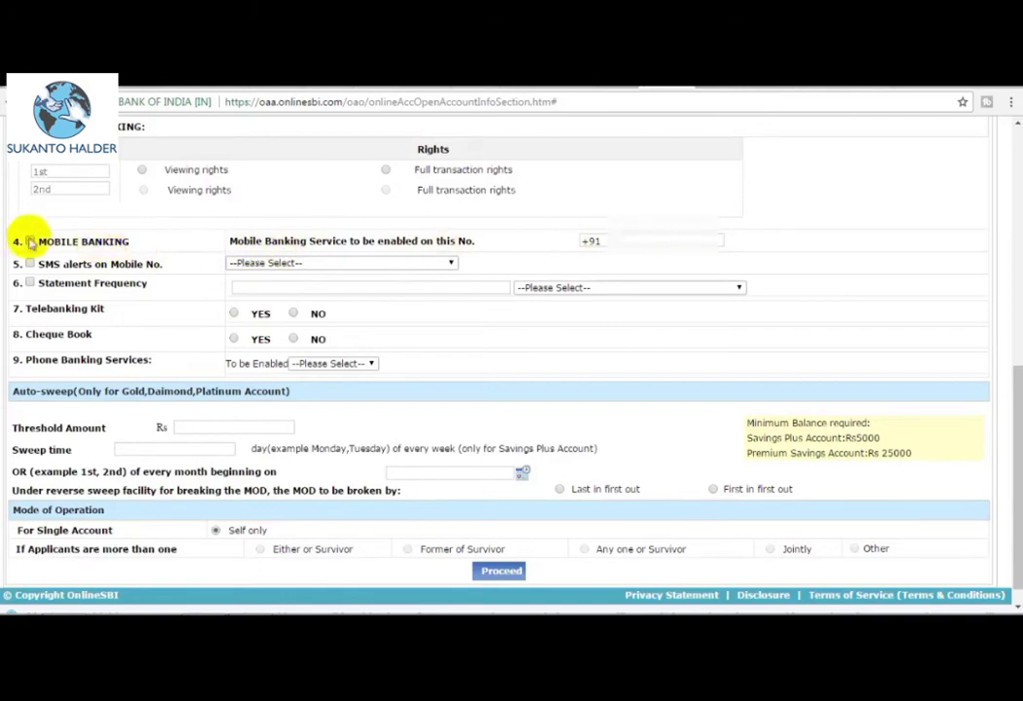
click(30, 241)
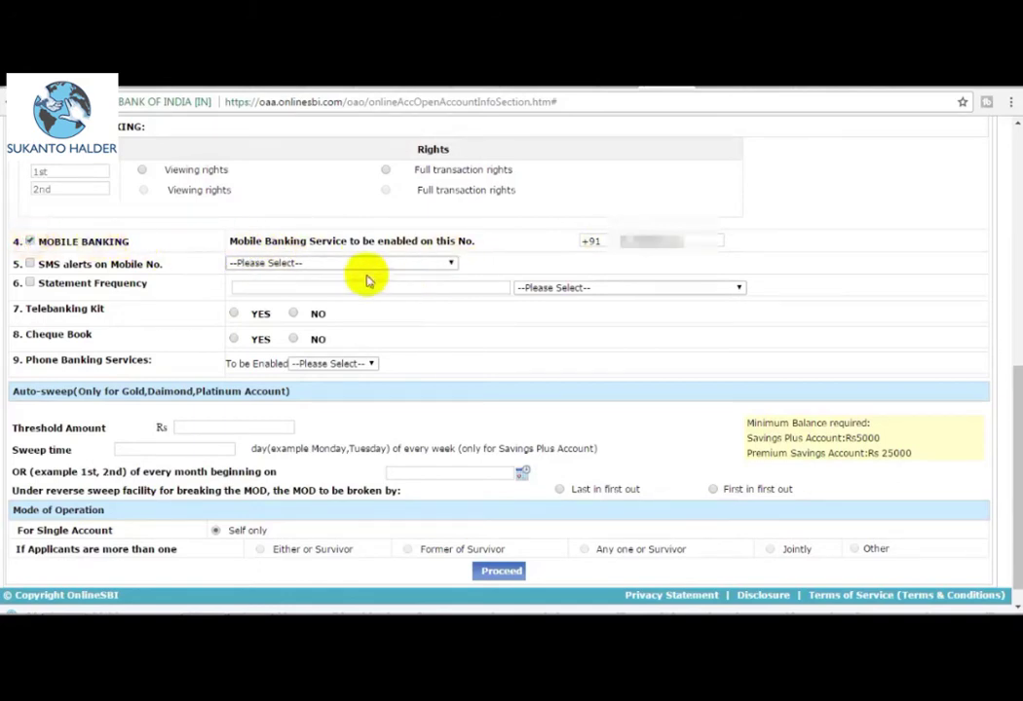
click(326, 264)
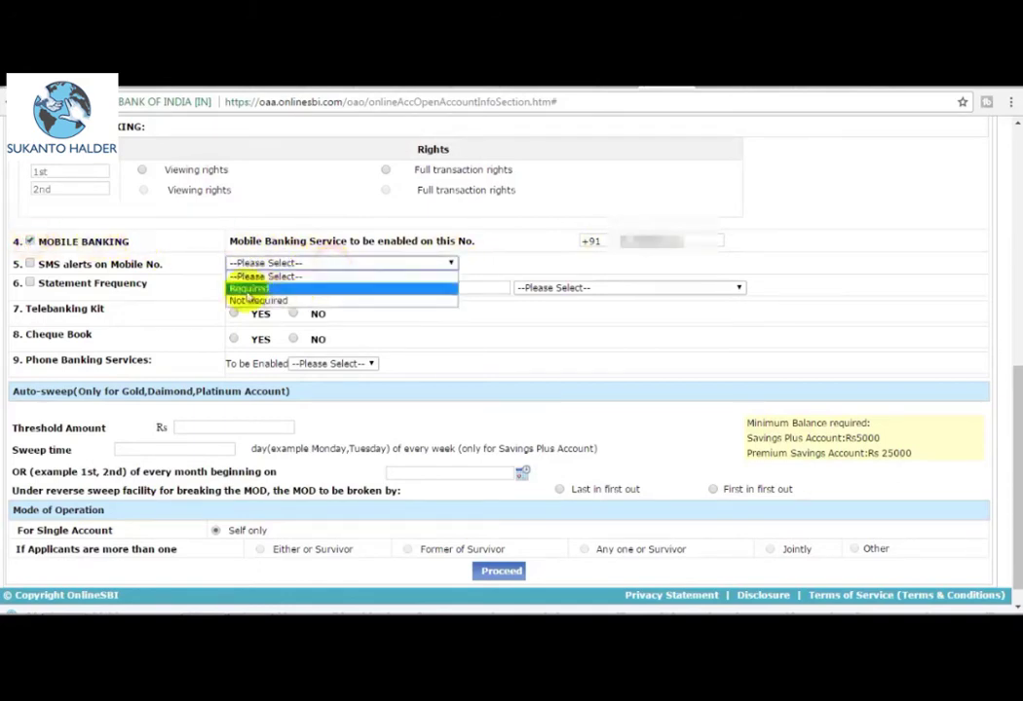
click(31, 264)
click(293, 264)
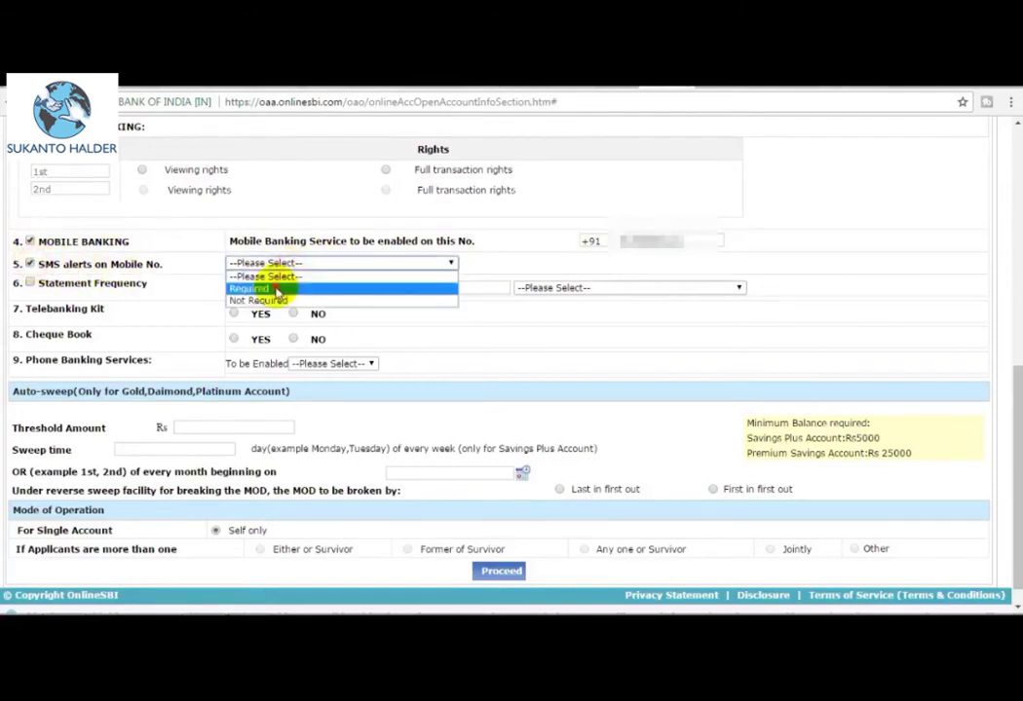
click(277, 289)
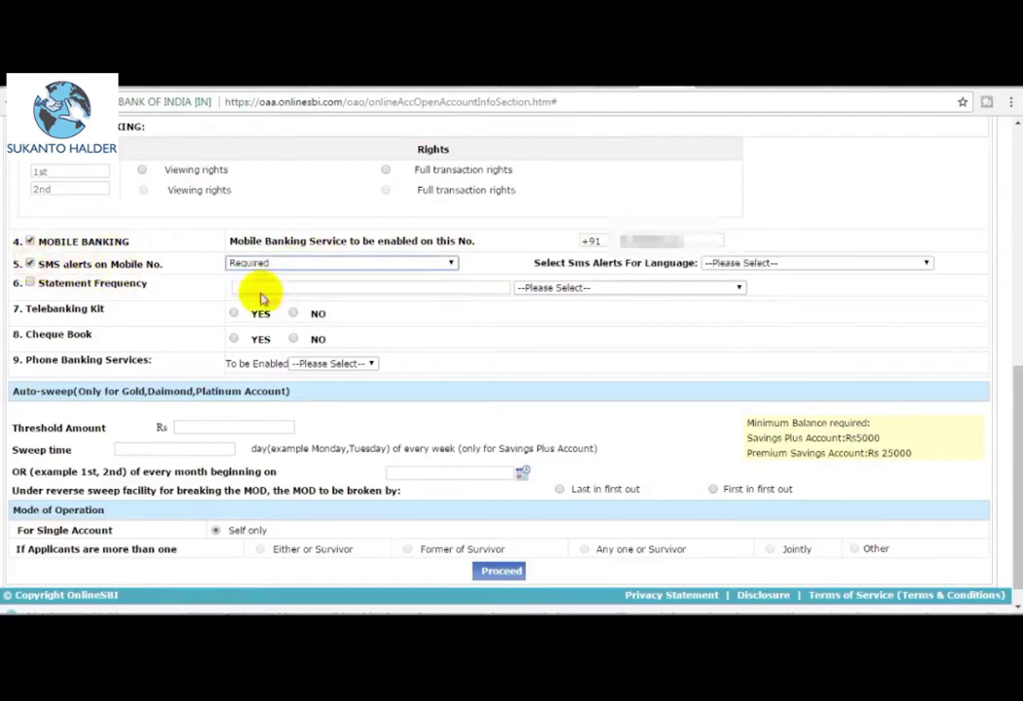
click(742, 263)
click(733, 288)
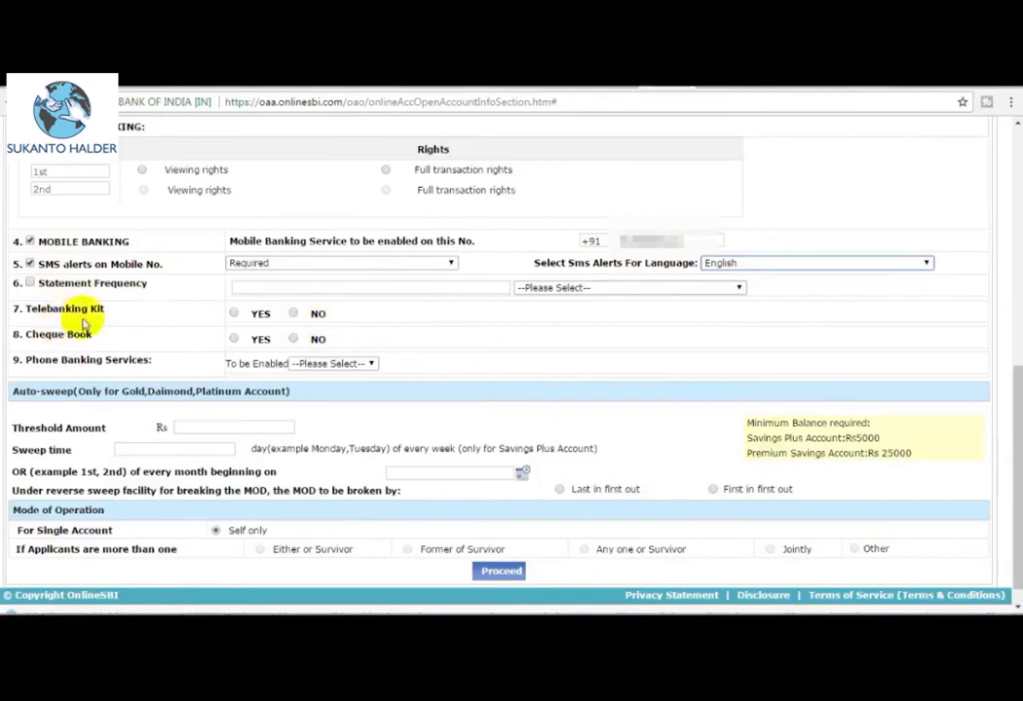
Choose NO for the telebanking kit, YES for a cheque book and YES for phone banking.
scroll(317, 317, down, 1)
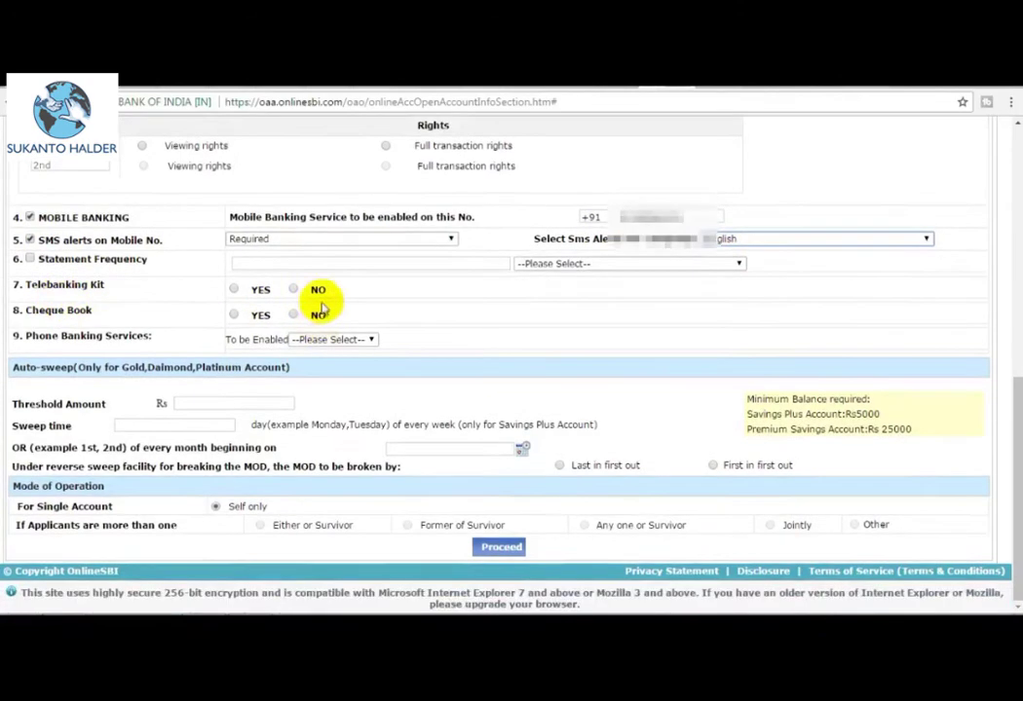
click(293, 289)
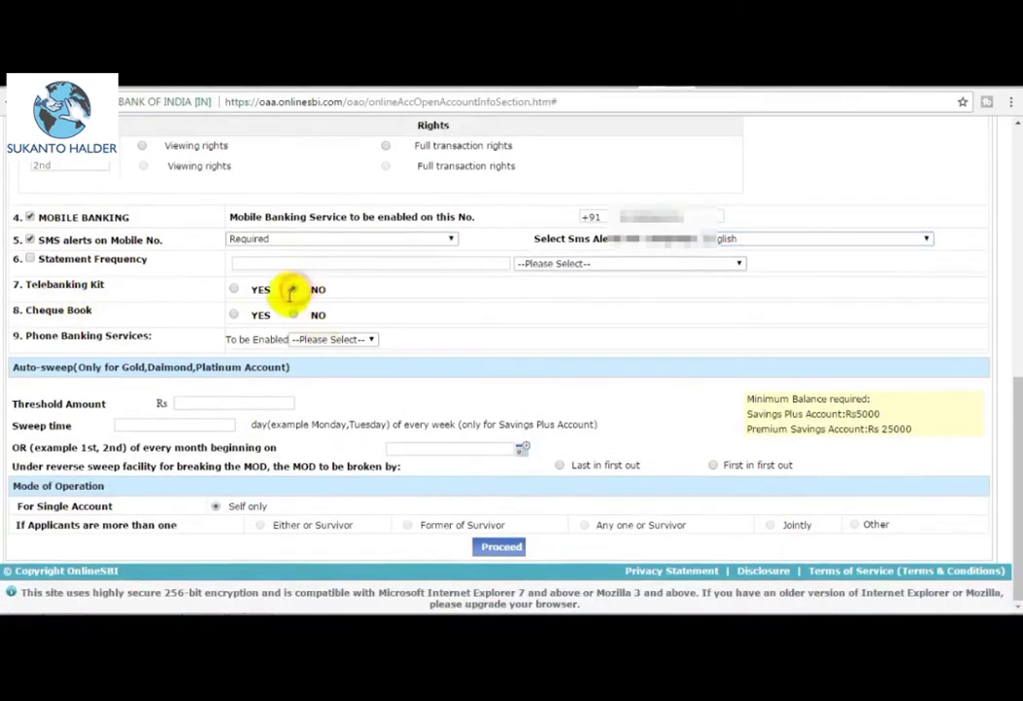
click(234, 314)
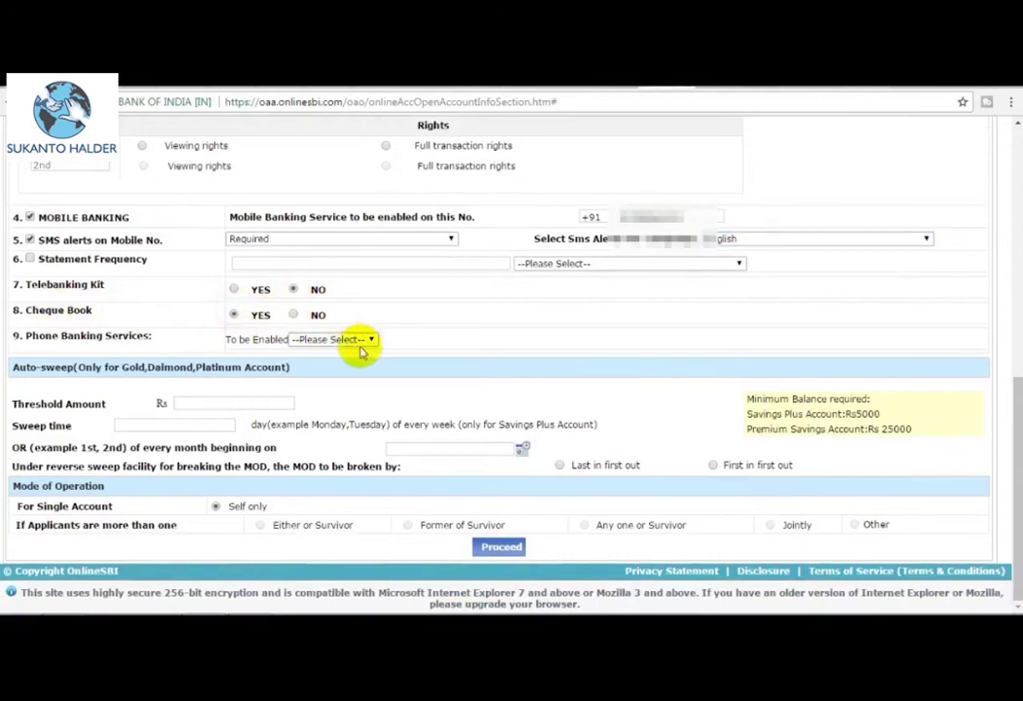
click(326, 343)
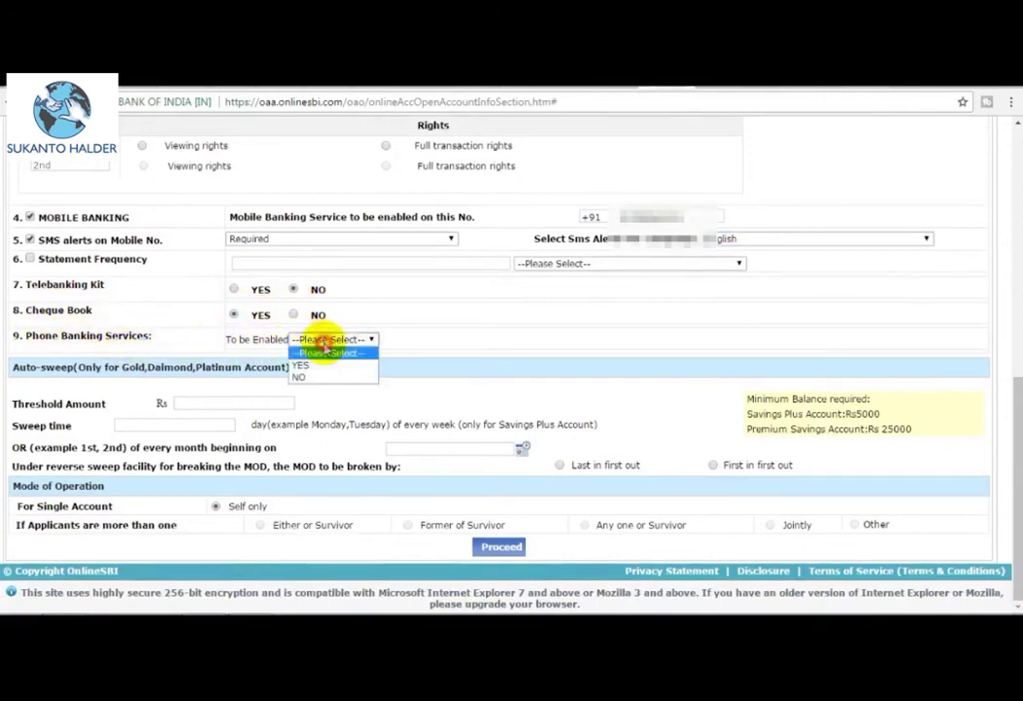
click(310, 365)
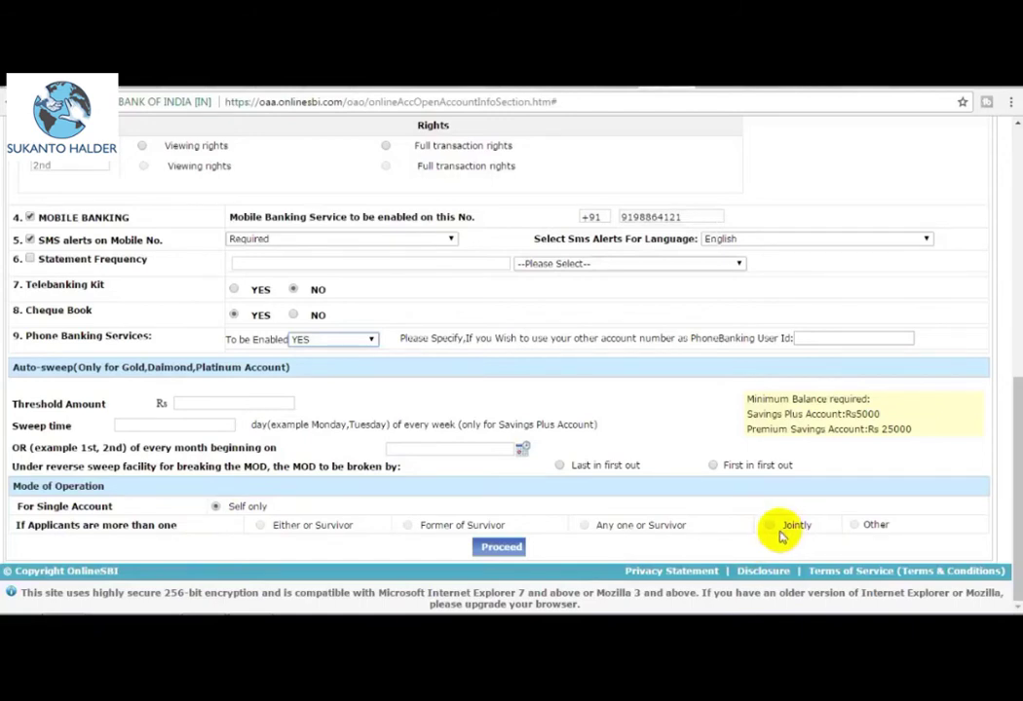
Save the services section to generate a TARN, then select the reference number.
click(507, 547)
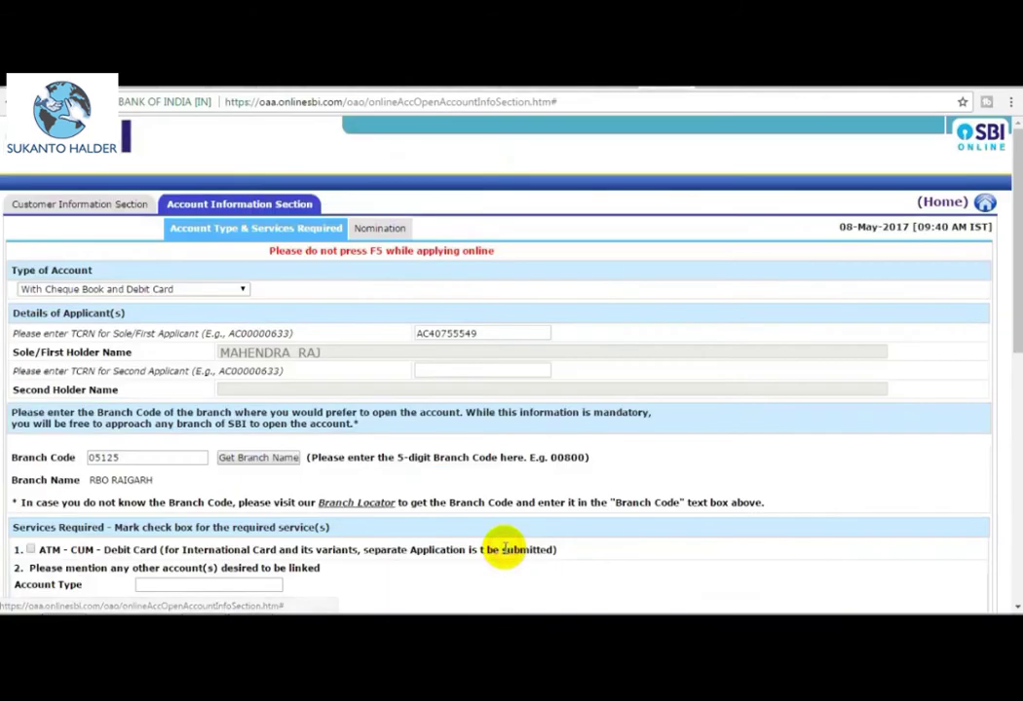
scroll(507, 548, down, 15)
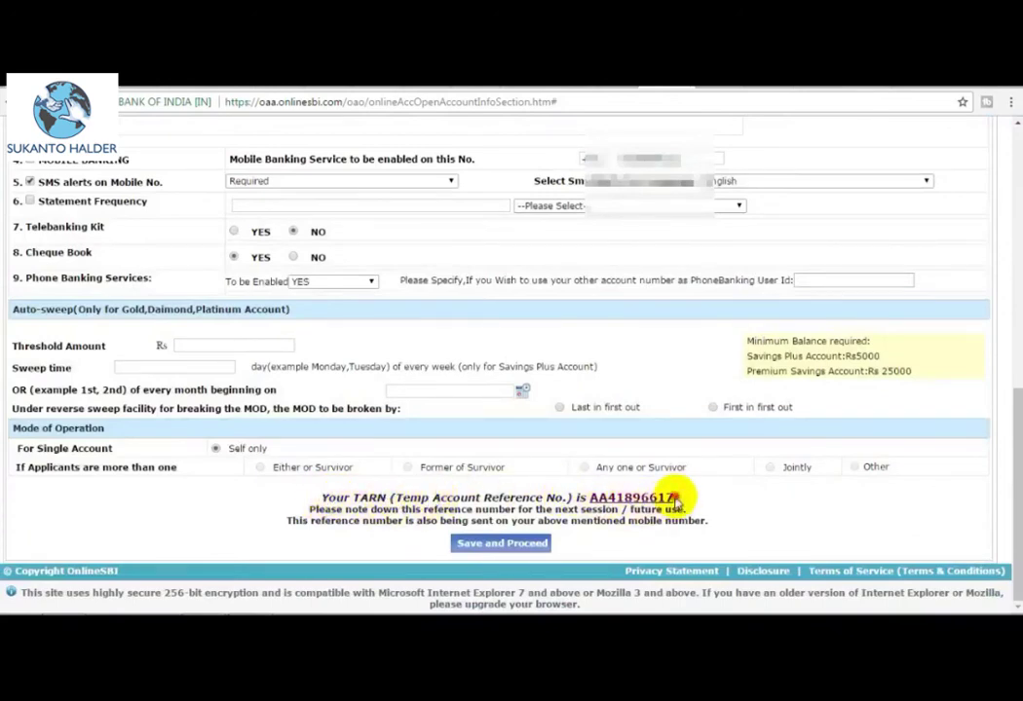
drag(675, 499, 595, 494)
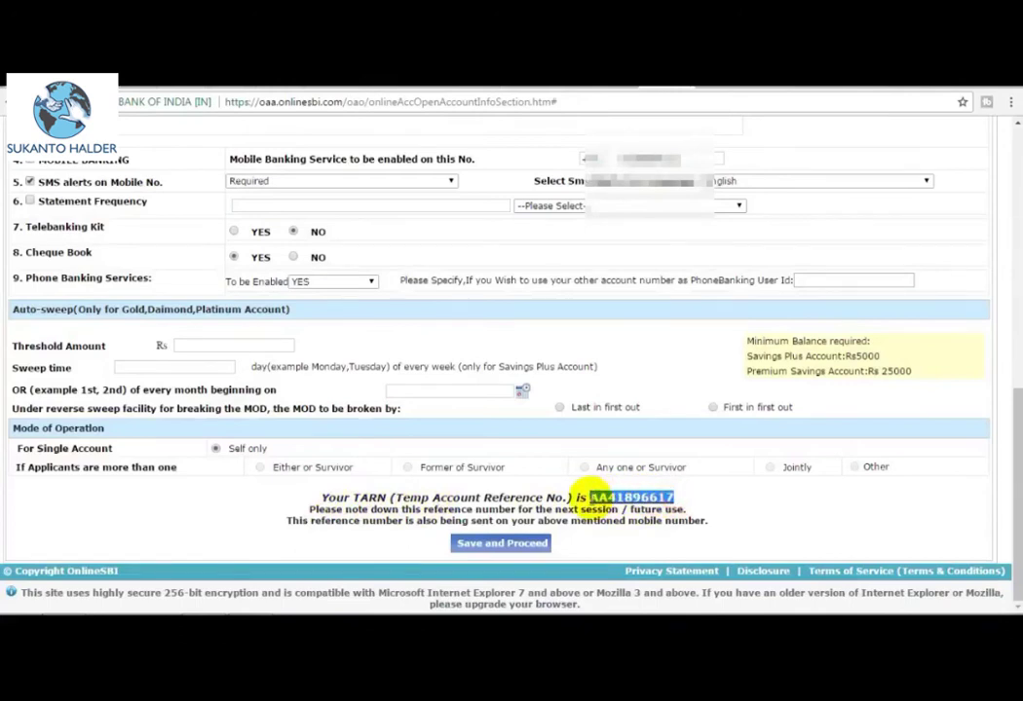
Paste the TARN into a scratch browser tab, close it, and save to continue to Nomination.
click(911, 87)
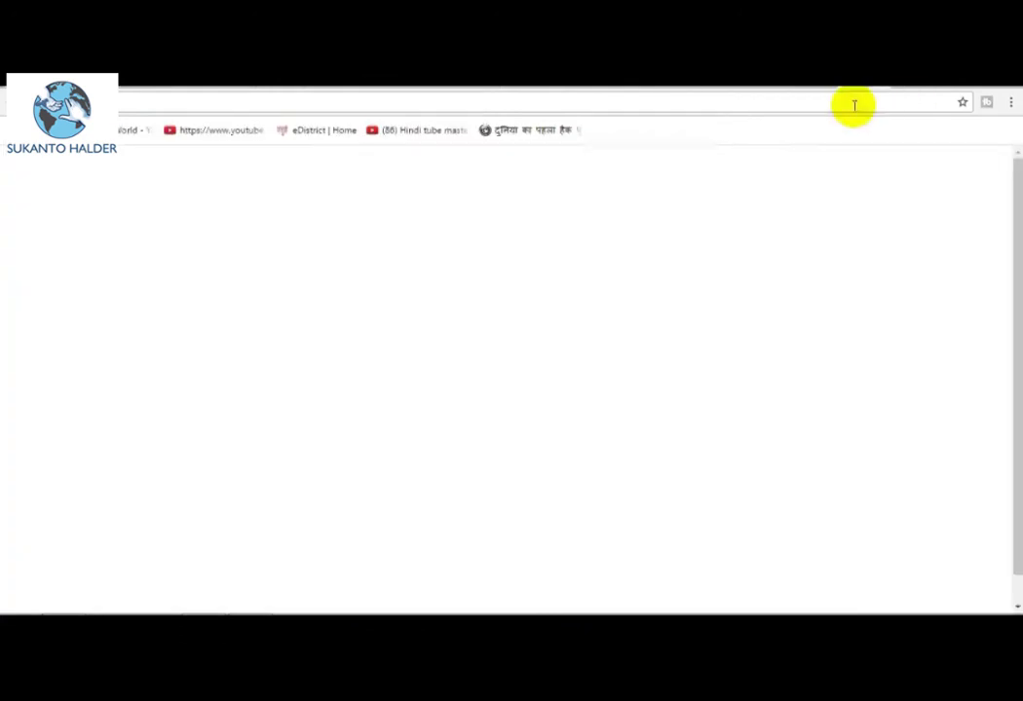
key(ctrl+v)
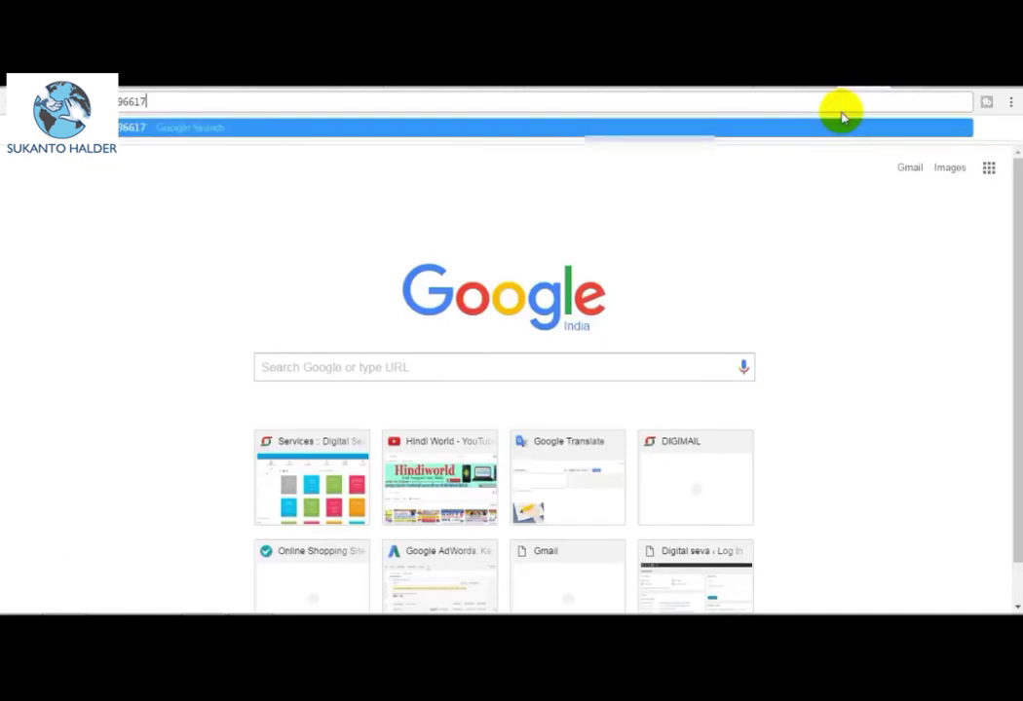
key(ctrl+w)
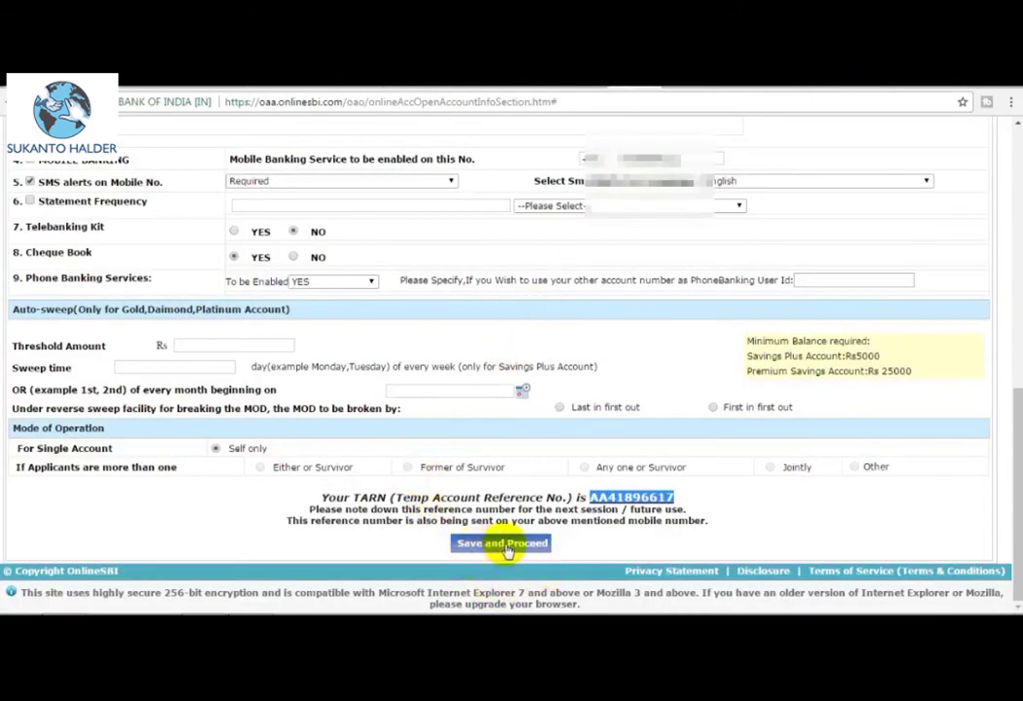
click(504, 545)
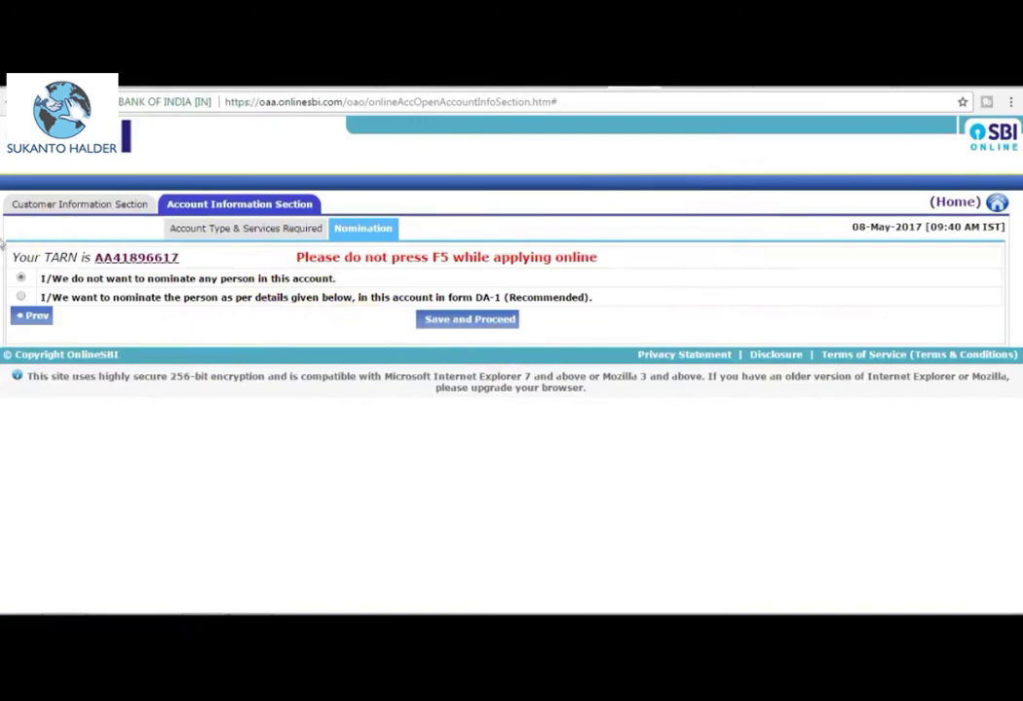
Select 'I/We do not want to nominate', save the nomination, and submit the application.
click(21, 297)
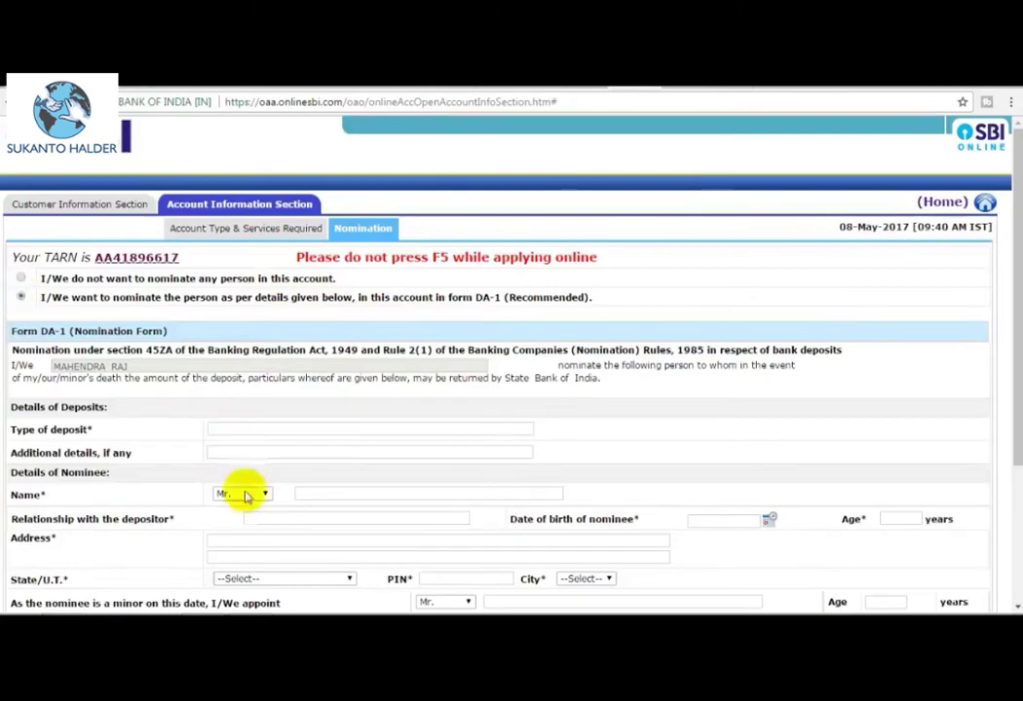
click(21, 279)
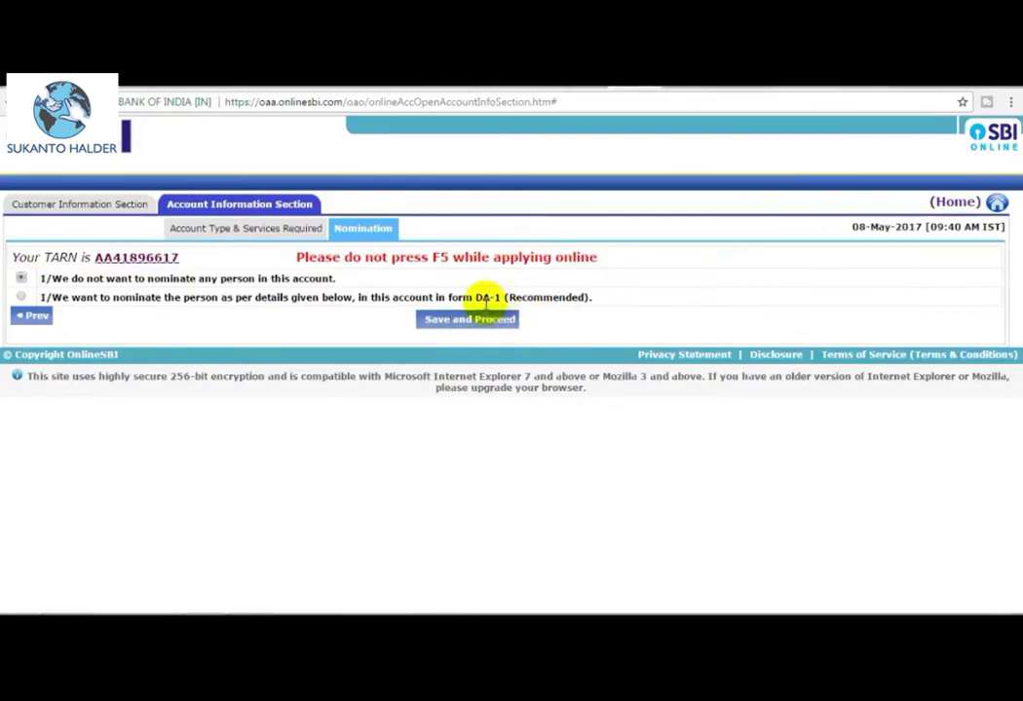
click(467, 322)
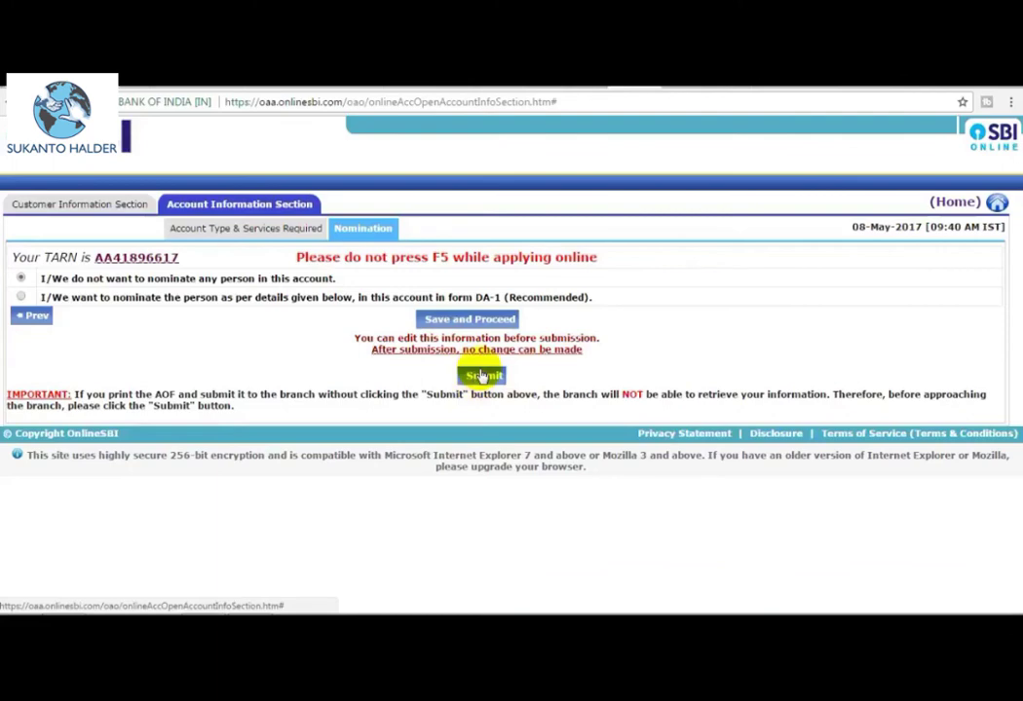
click(482, 376)
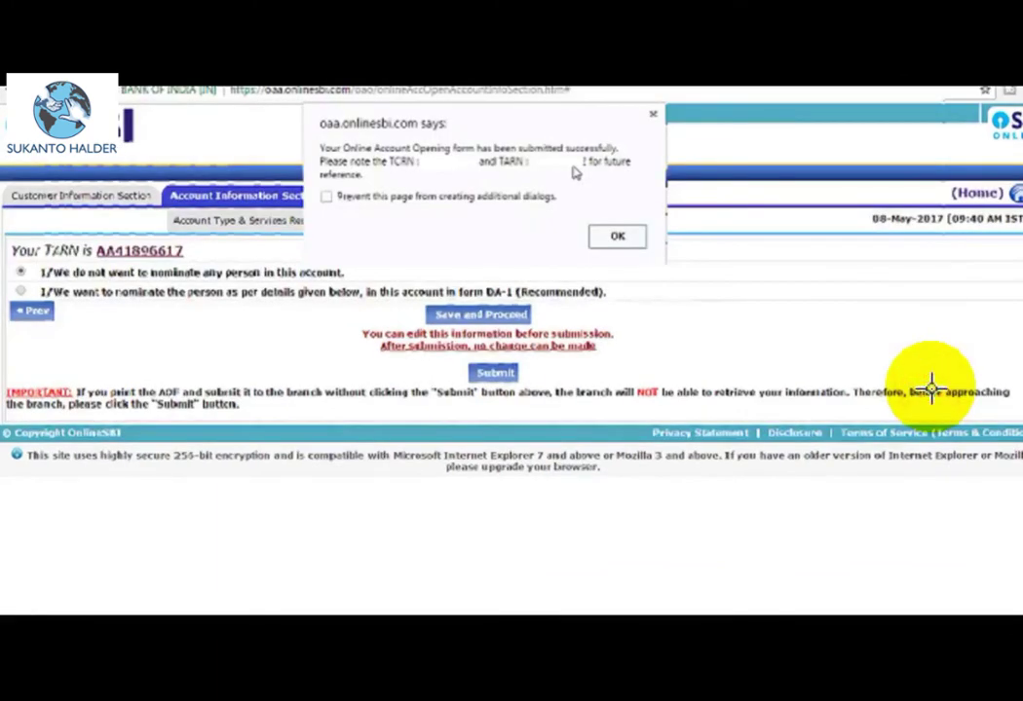